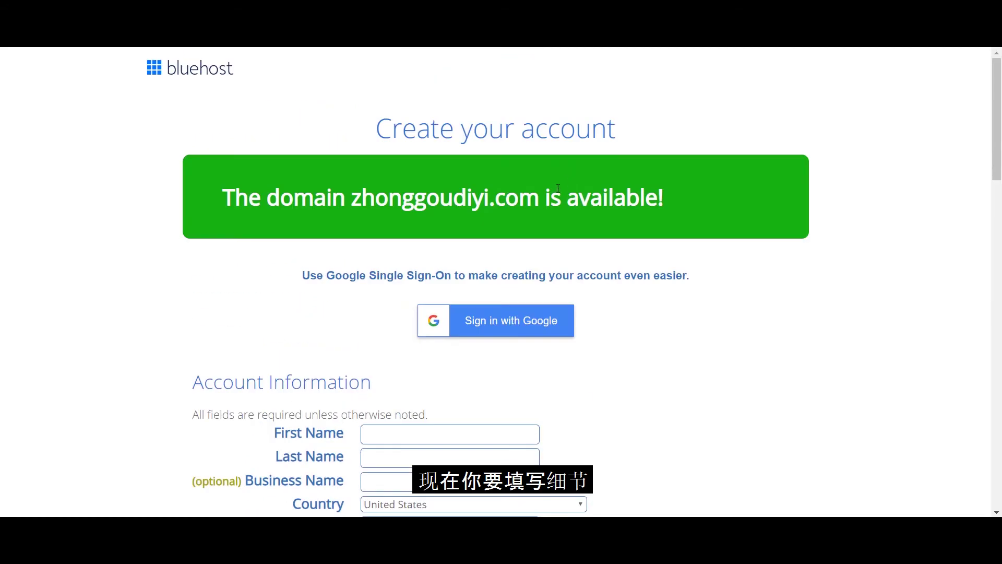
Look through the account and package information sections of the Bluehost sign-up form.
scroll(555, 190, down, 9)
scroll(576, 189, up, 6)
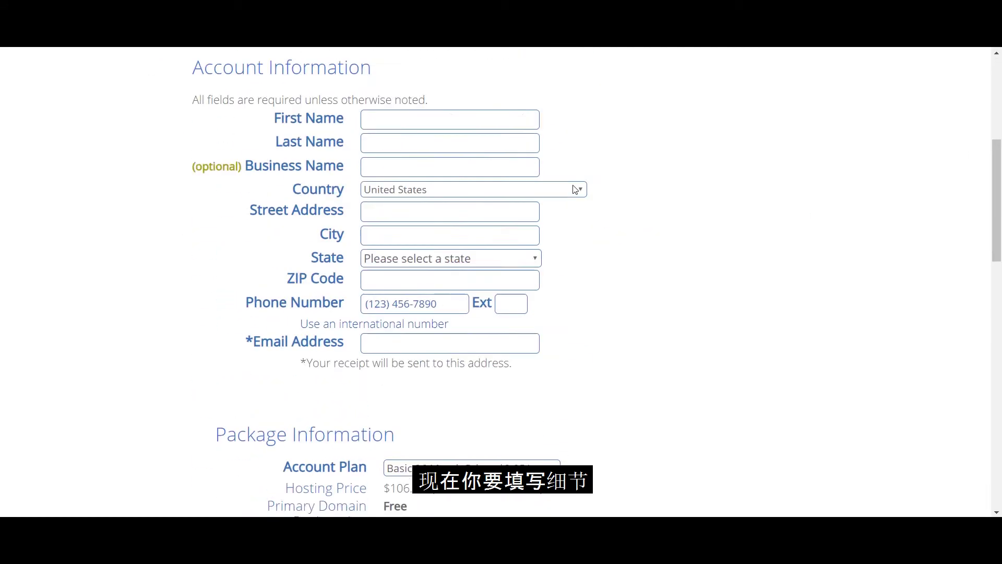
scroll(543, 186, down, 18)
scroll(544, 185, down, 2)
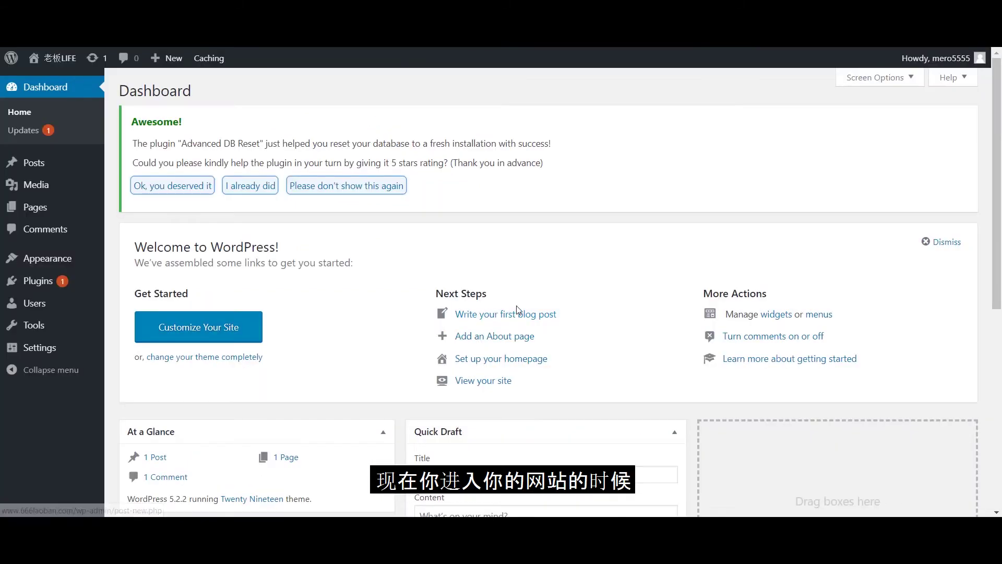
scroll(488, 286, down, 7)
scroll(464, 261, up, 7)
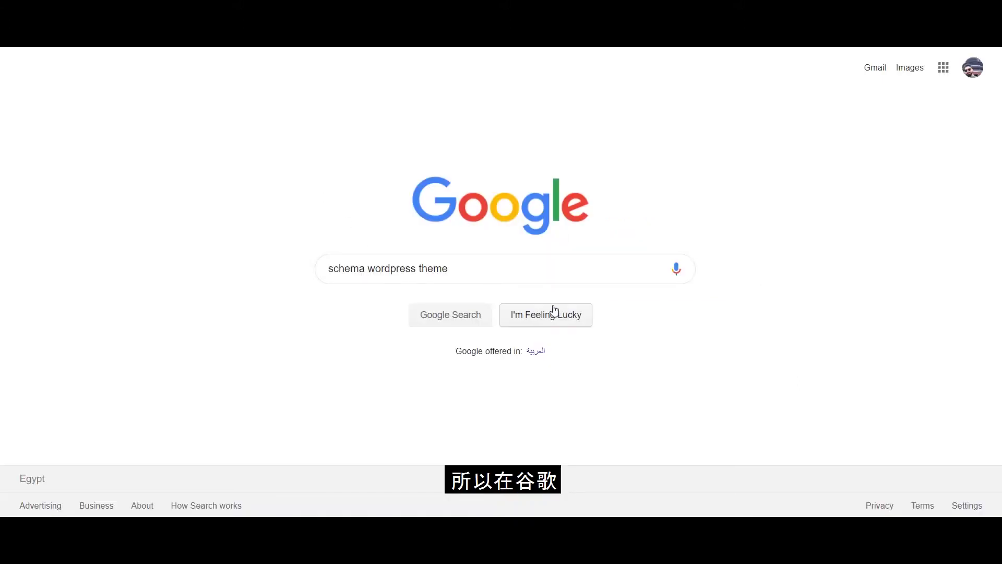
Search Google for "schema wordpress theme" and open the MyThemeShop page for the Schema theme.
click(487, 516)
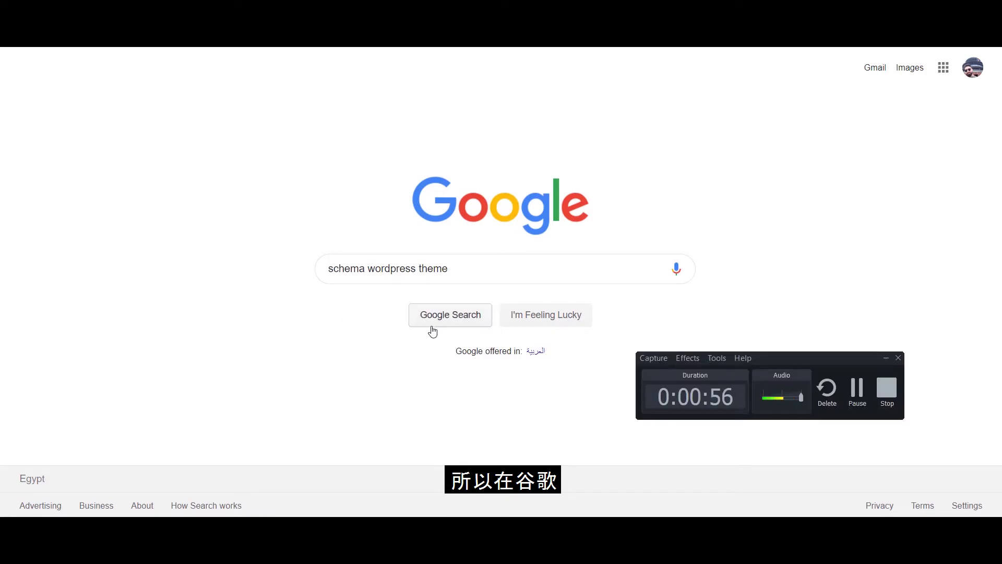
click(467, 320)
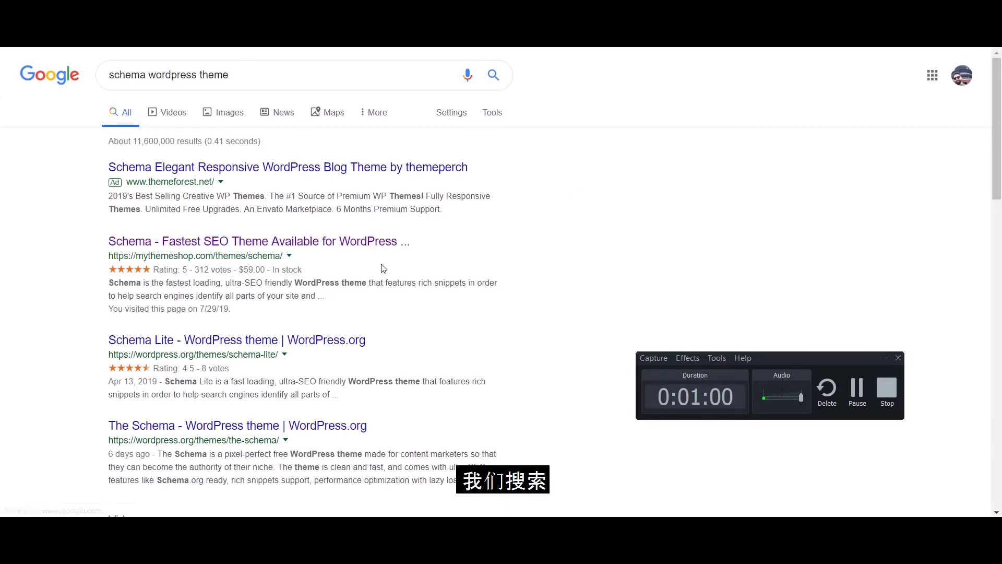
click(350, 242)
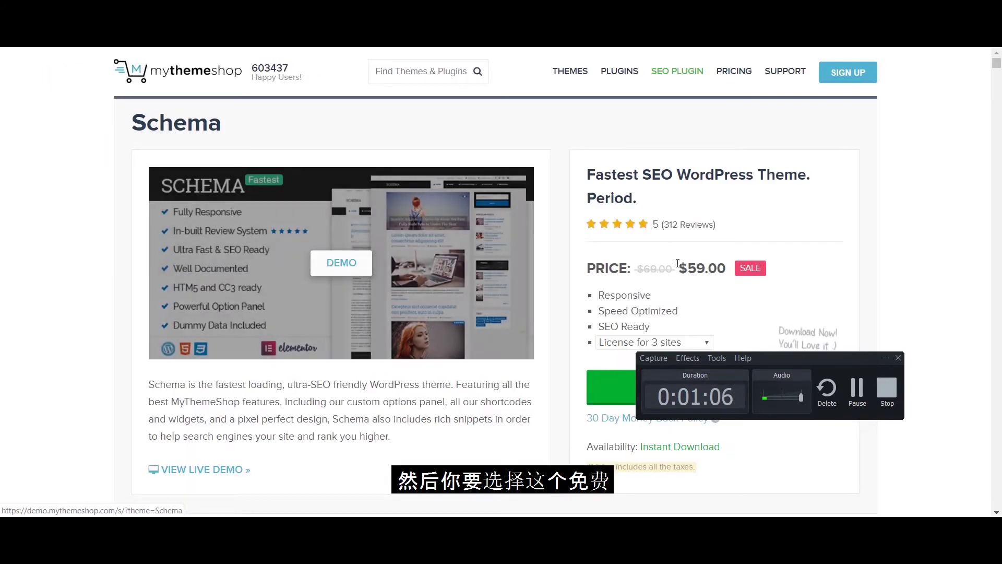
Choose the Free license for the Schema theme and download it.
scroll(680, 260, down, 3)
scroll(678, 255, down, 1)
scroll(574, 230, up, 4)
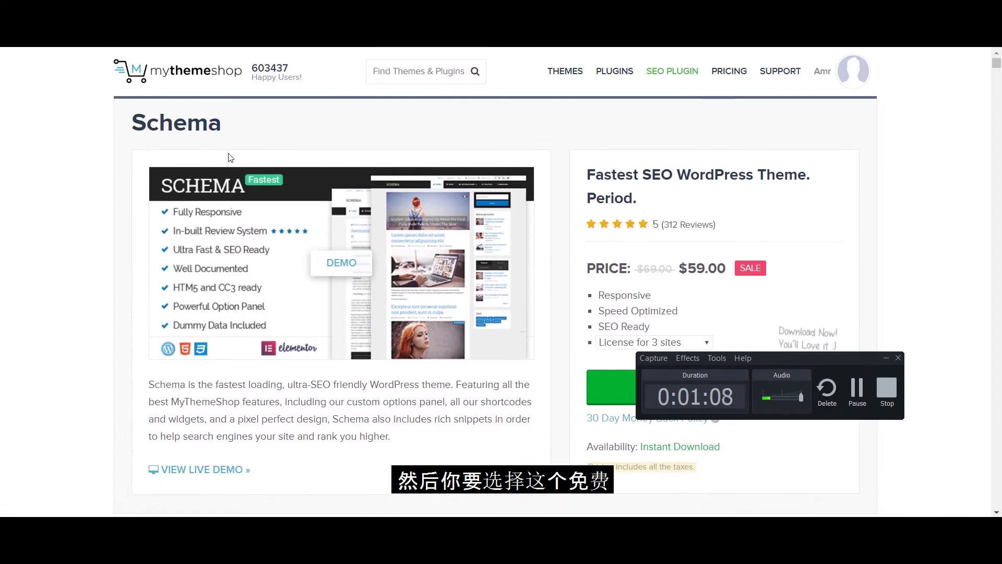
scroll(460, 201, down, 3)
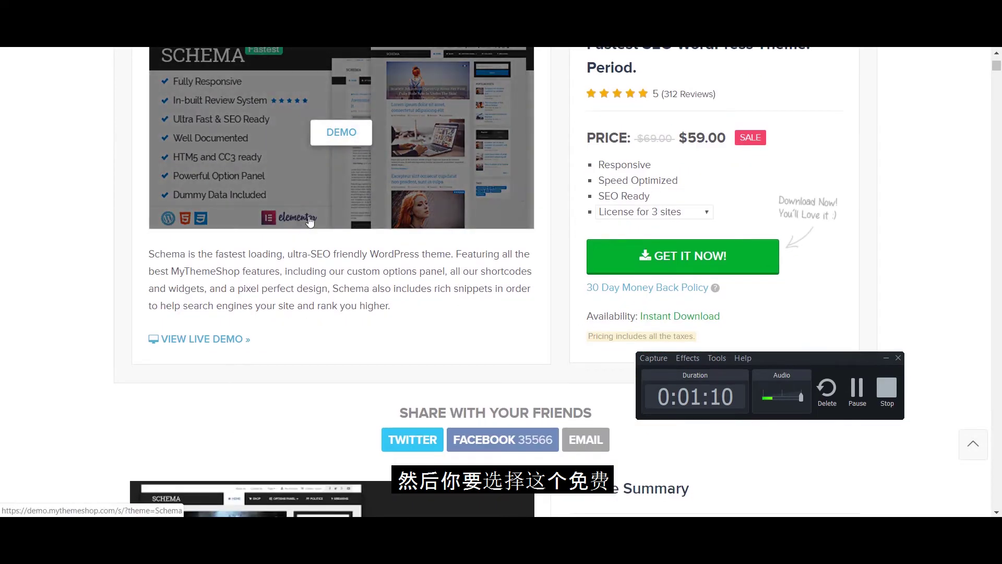
click(703, 212)
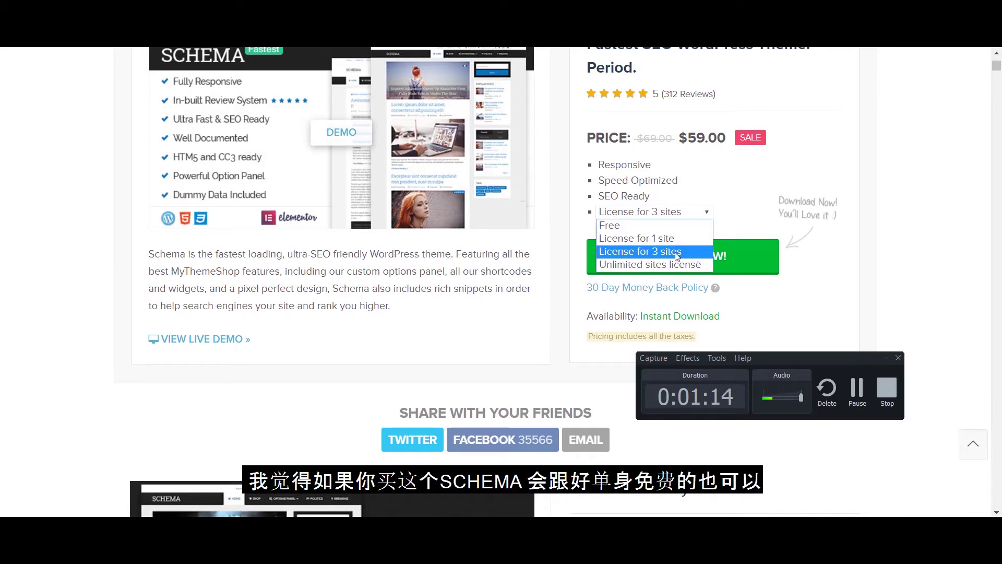
scroll(32, 221, up, 4)
scroll(39, 233, down, 7)
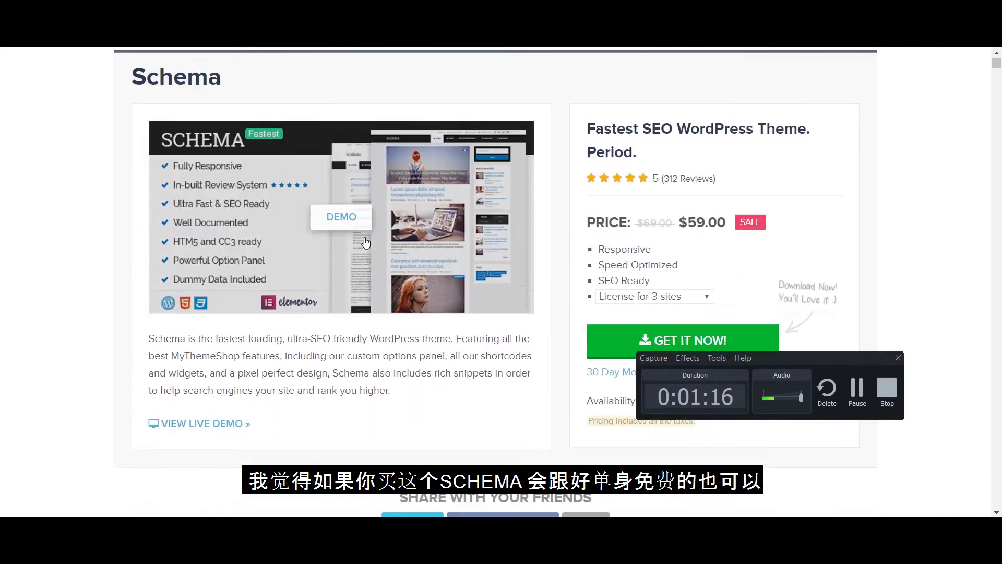
scroll(563, 252, up, 3)
click(695, 212)
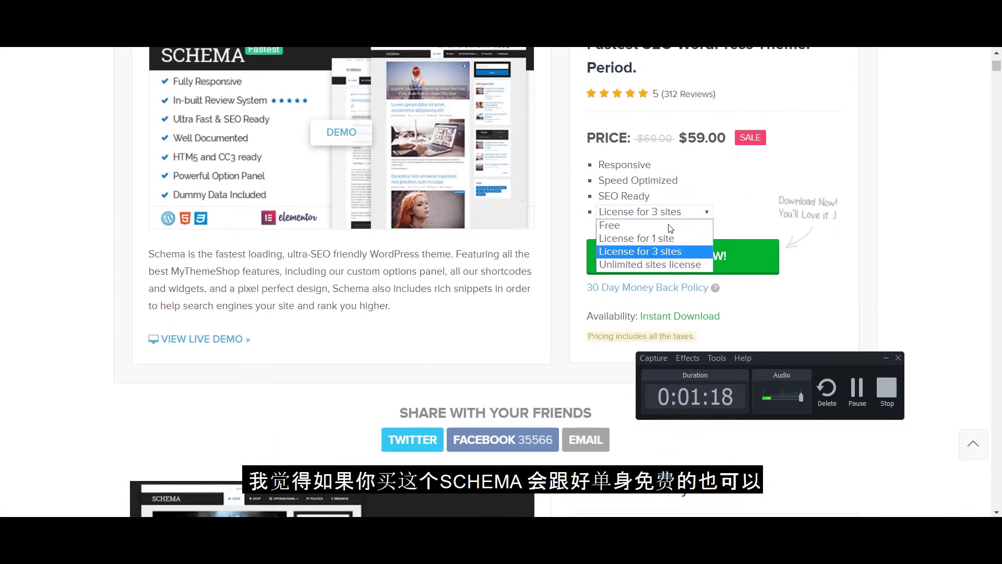
click(616, 226)
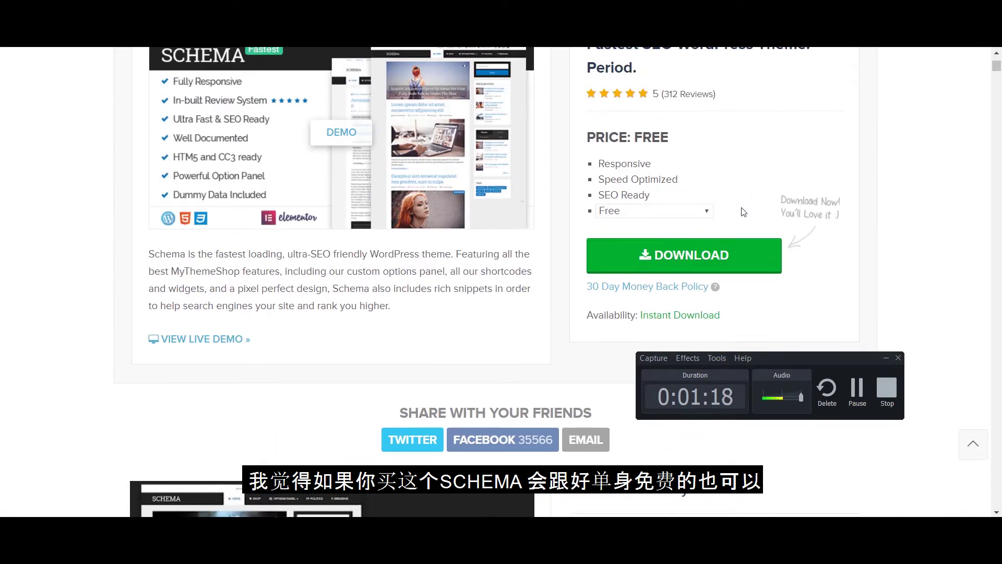
click(709, 262)
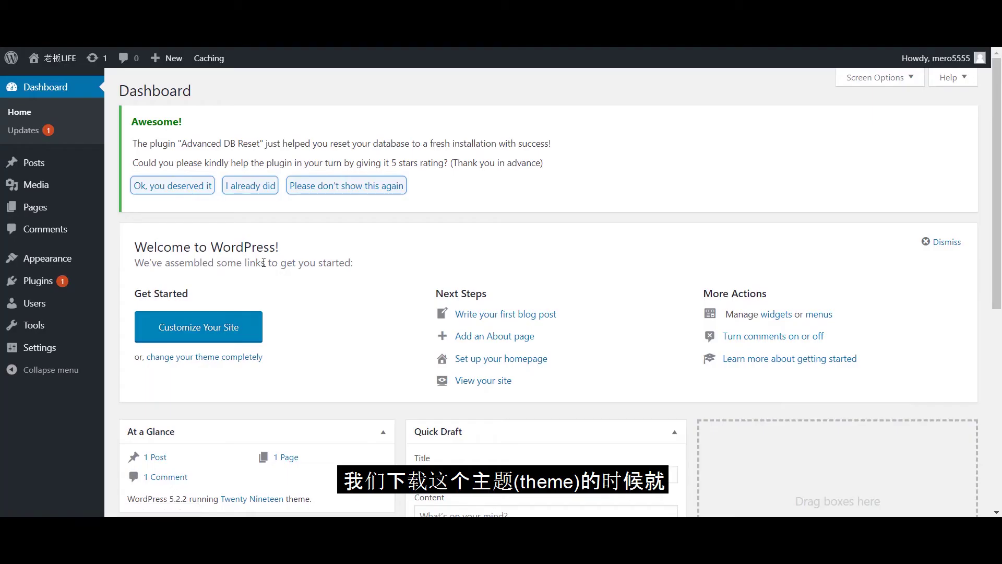
Open the installed themes in the WordPress admin and dismiss the Advanced DB Reset rating notice with "I already did".
mouse_move(74, 270)
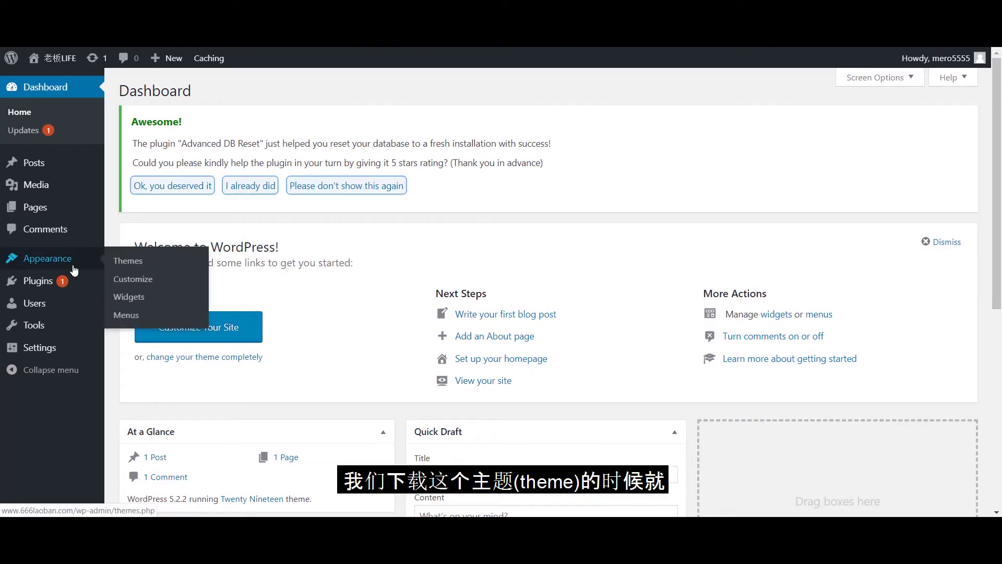
click(129, 266)
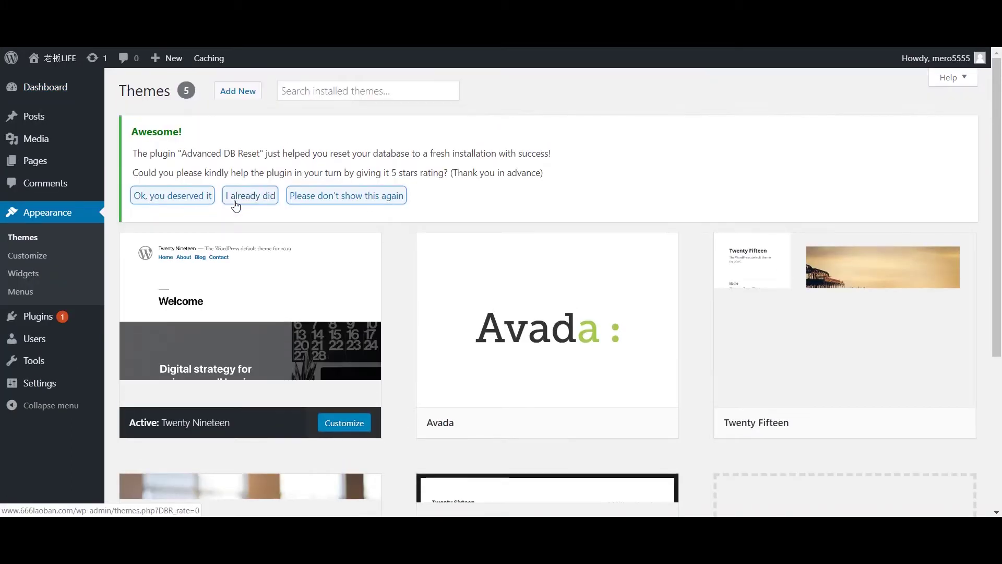
click(264, 197)
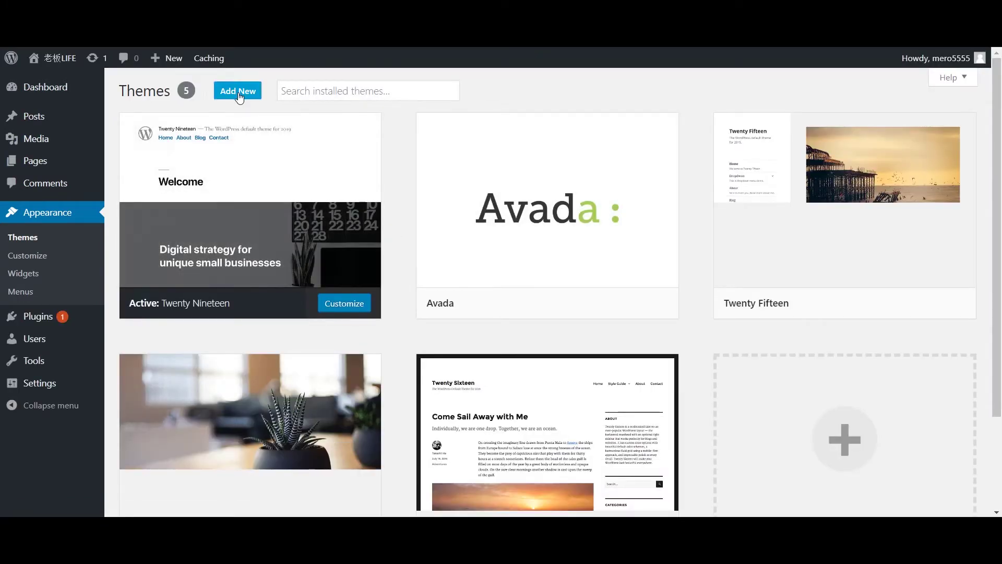
Upload schema-lite.1.2.0.zip from the Compressed folder as a new theme, install it and activate it.
click(239, 94)
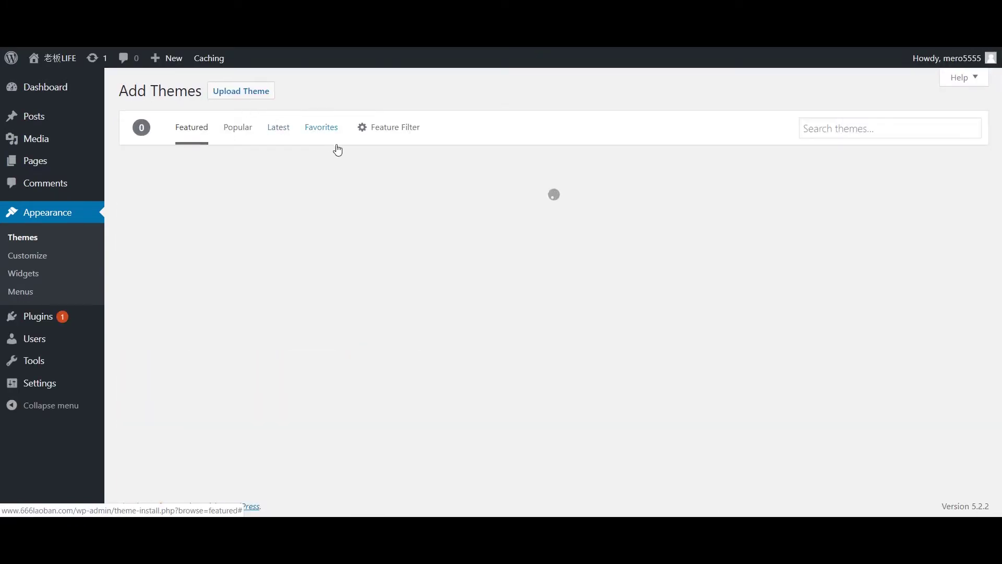
click(241, 91)
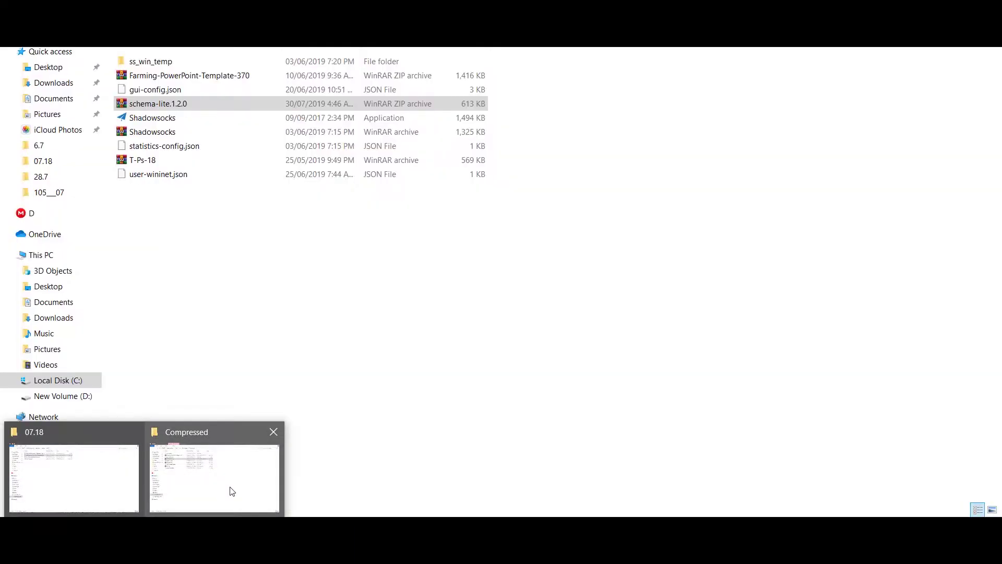
click(232, 491)
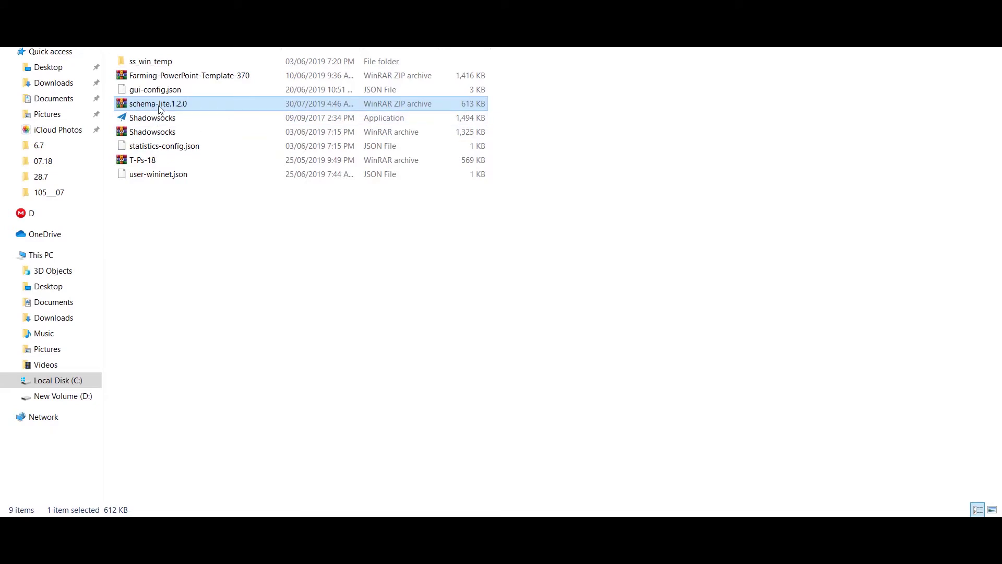
drag(155, 107, 510, 205)
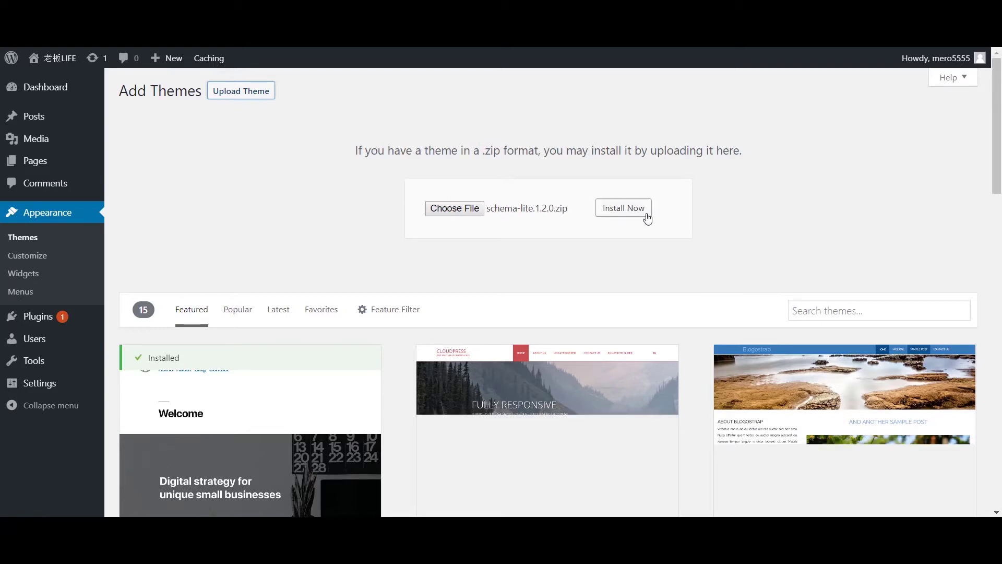
click(635, 215)
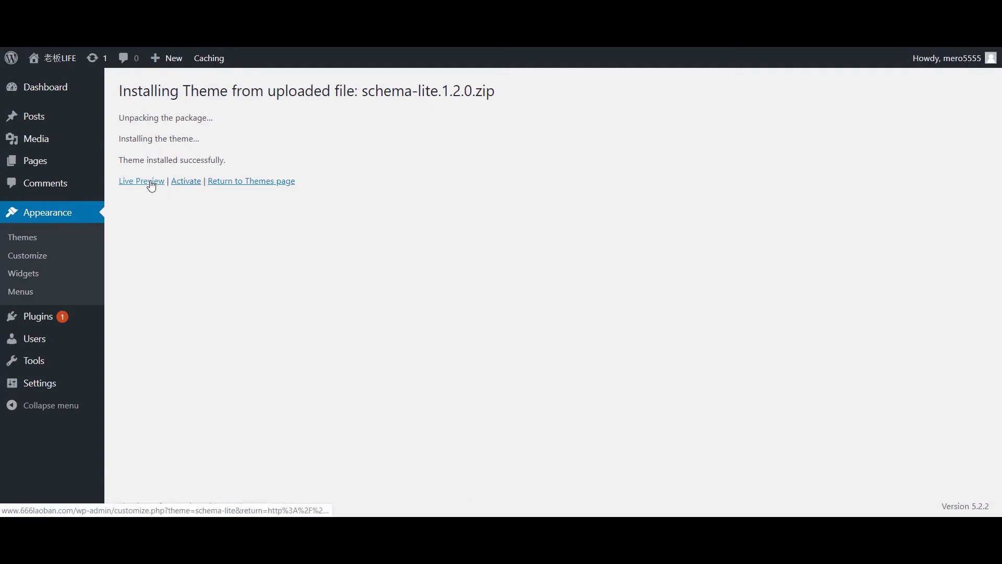
click(191, 185)
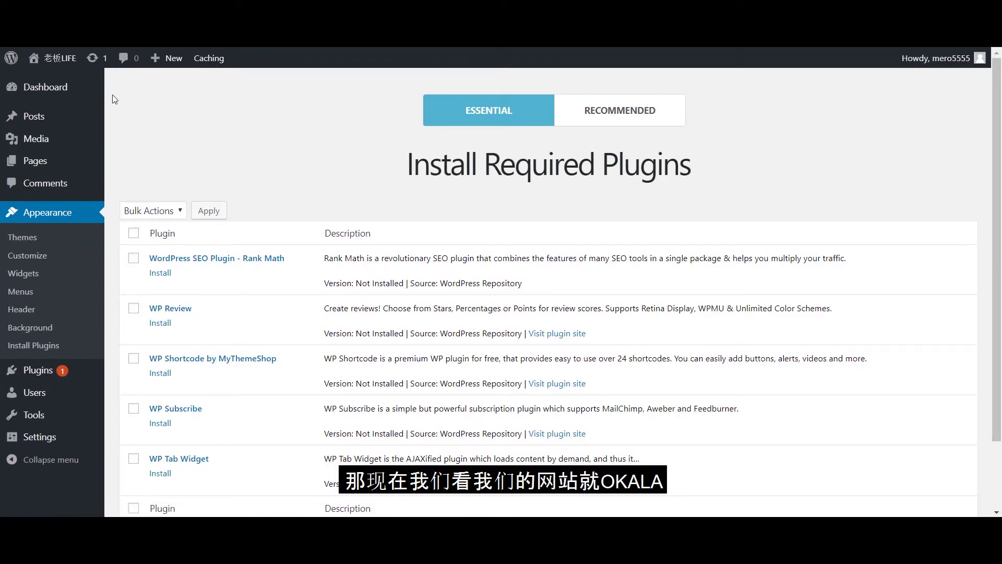
Visit the site's front page and examine its layout from header to footer under the new theme.
click(60, 70)
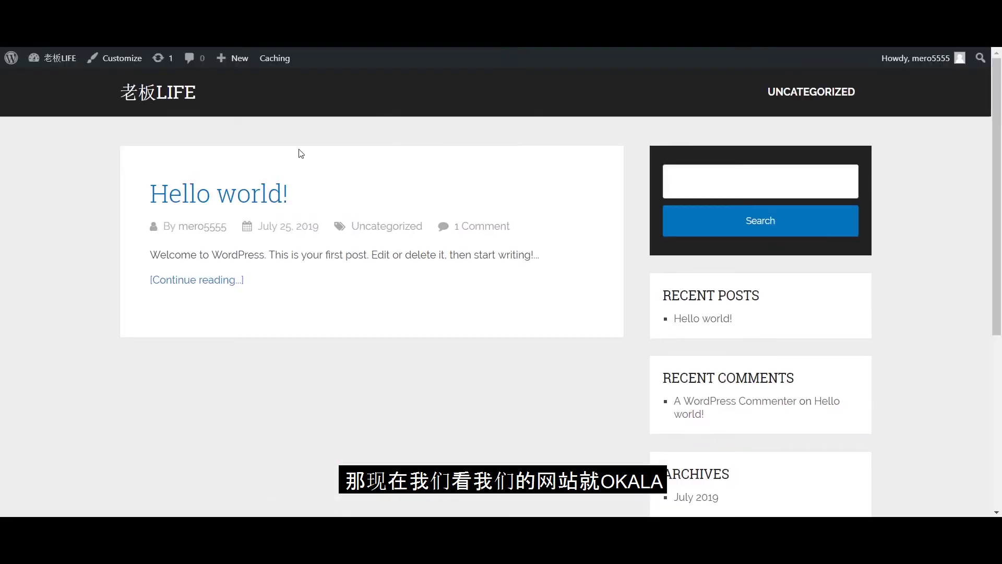
scroll(324, 157, down, 5)
scroll(470, 197, up, 5)
scroll(449, 220, down, 5)
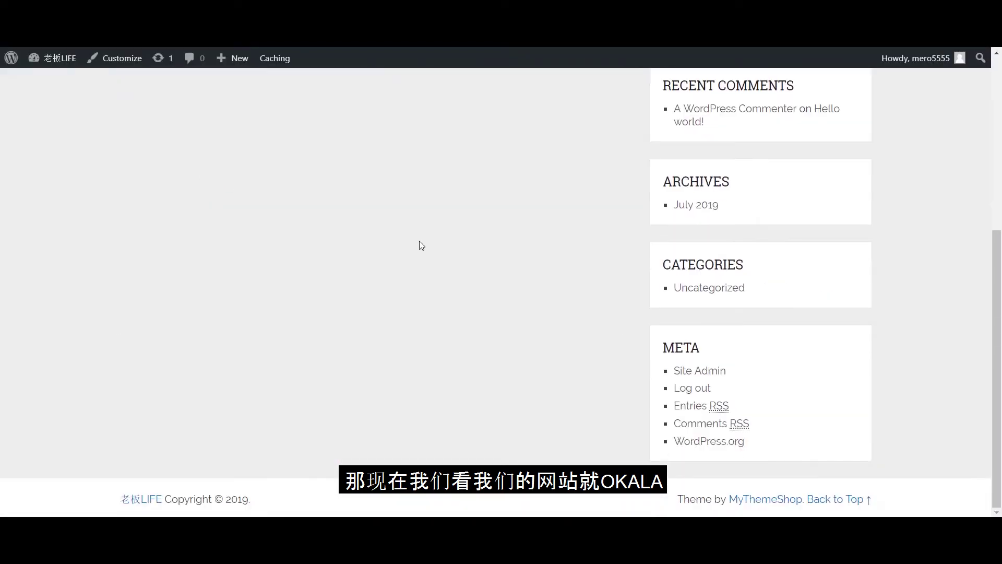
scroll(422, 245, up, 5)
scroll(351, 174, down, 5)
scroll(367, 199, up, 5)
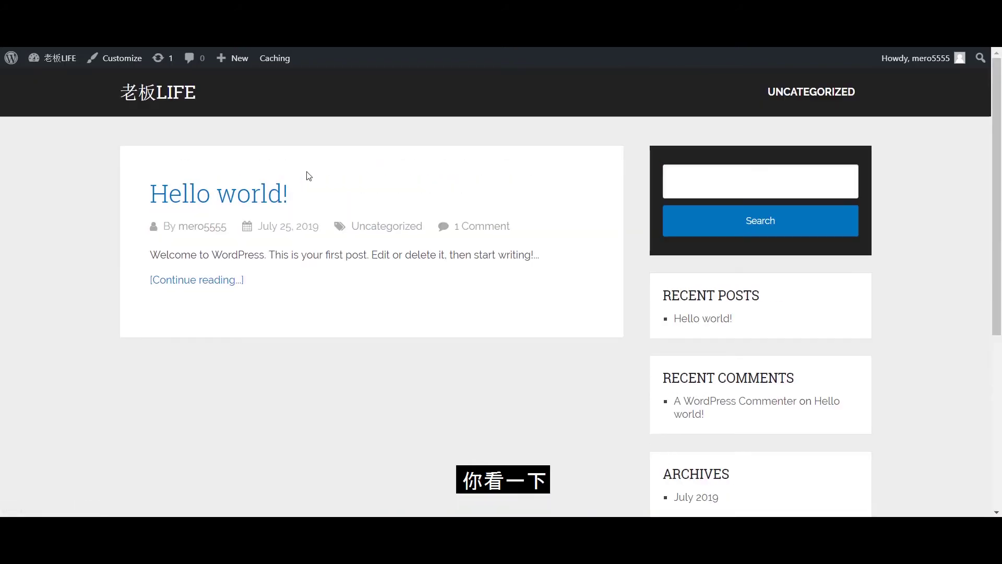
scroll(309, 176, down, 5)
scroll(309, 176, down, 1)
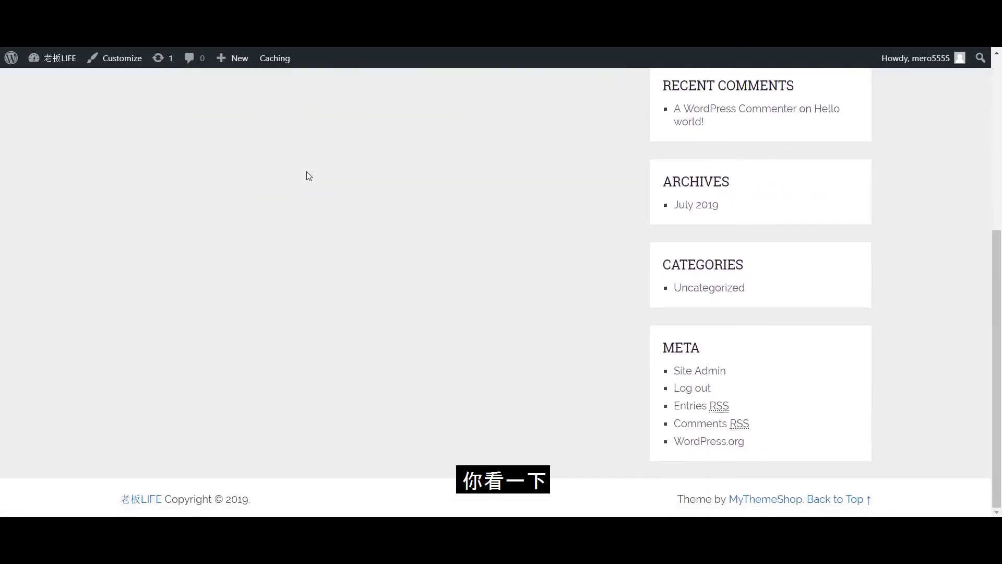
scroll(309, 176, up, 6)
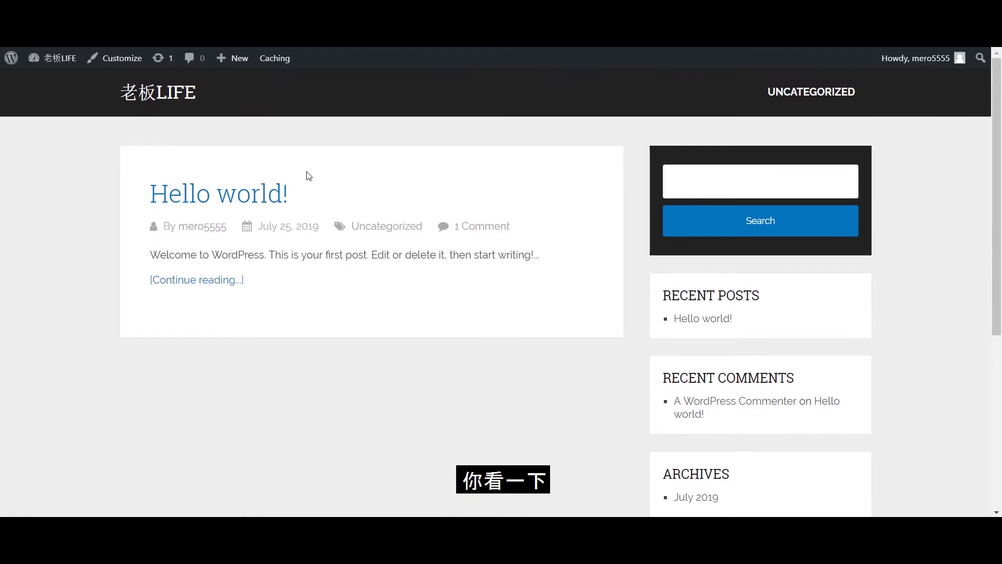
scroll(309, 173, down, 5)
scroll(309, 172, down, 1)
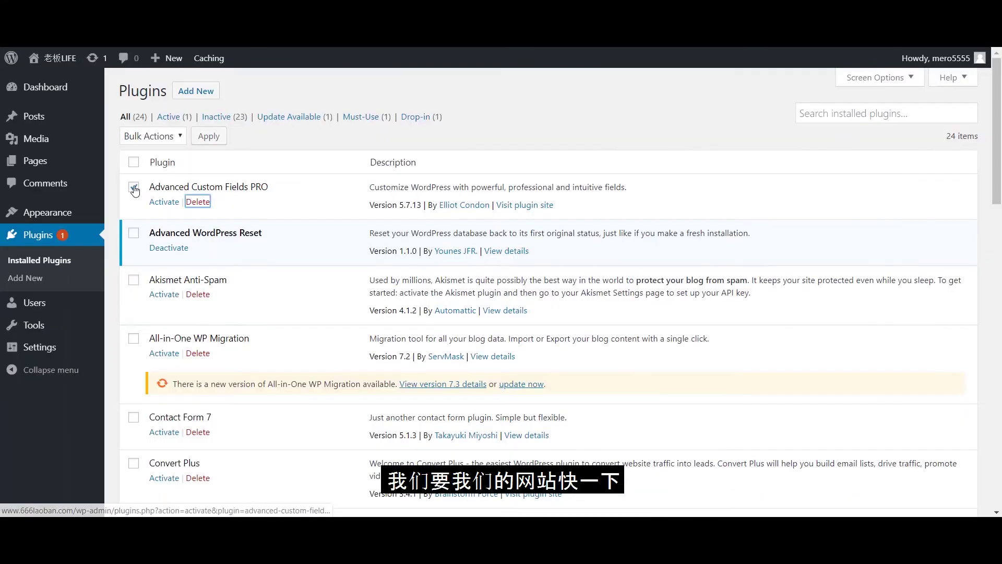
Delete the Akismet Anti-Spam plugin with a bulk action, leaving Advanced Custom Fields PRO unselected.
click(134, 188)
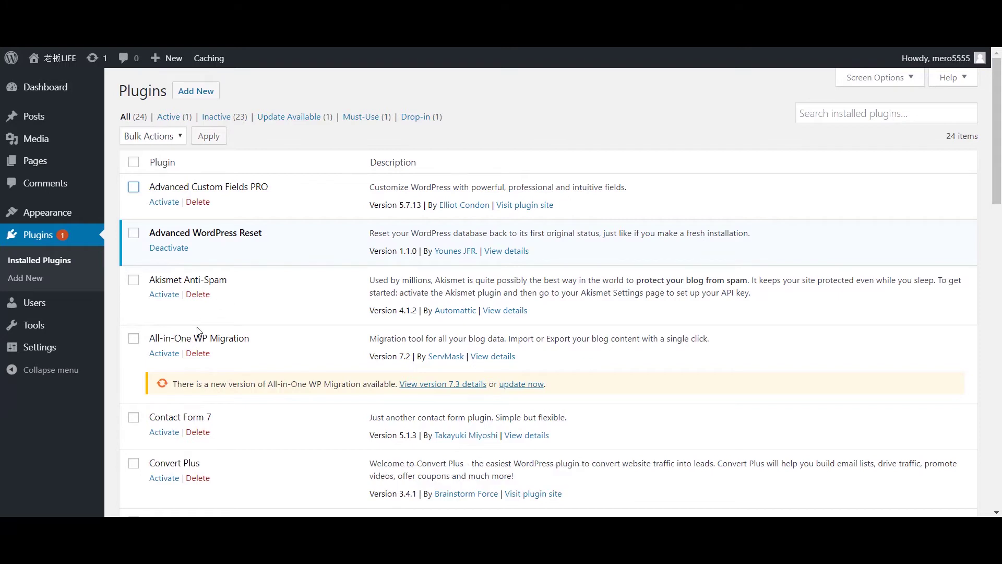
click(135, 280)
click(171, 137)
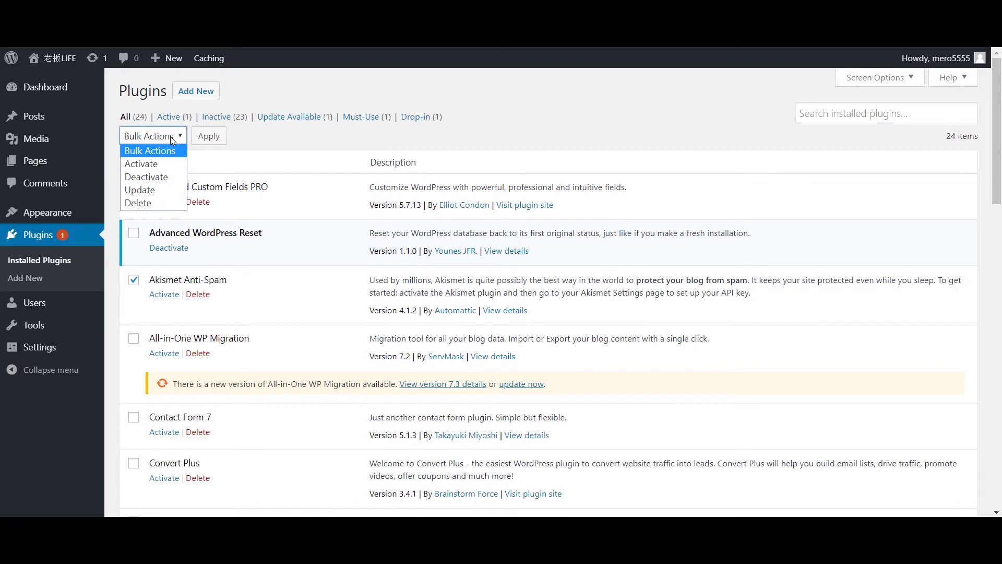
click(171, 203)
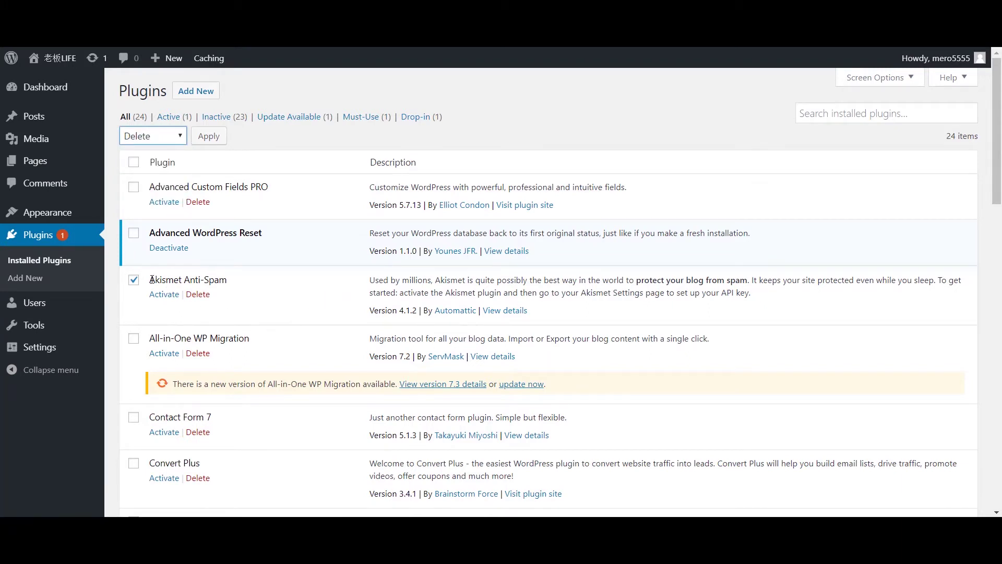
click(208, 136)
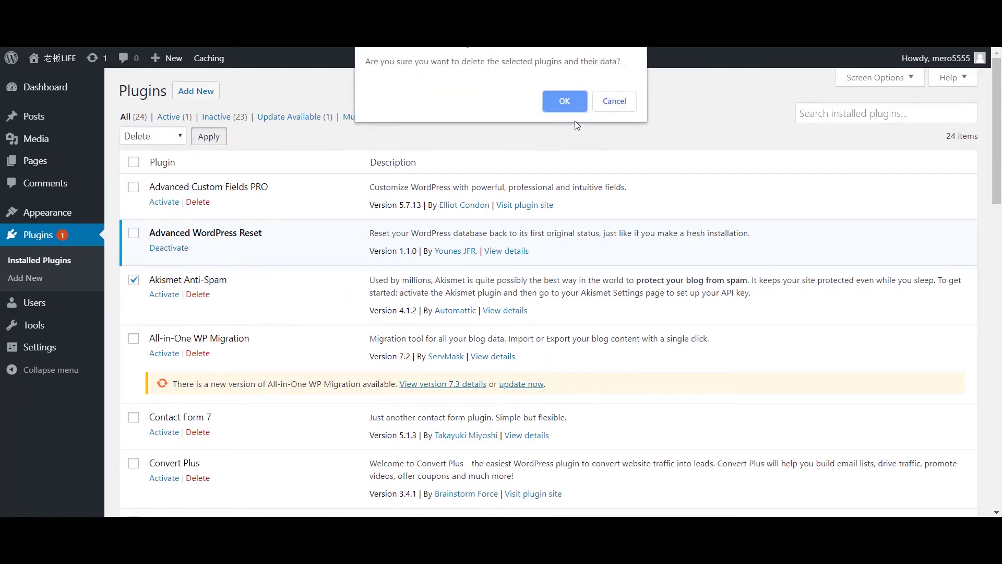
click(571, 102)
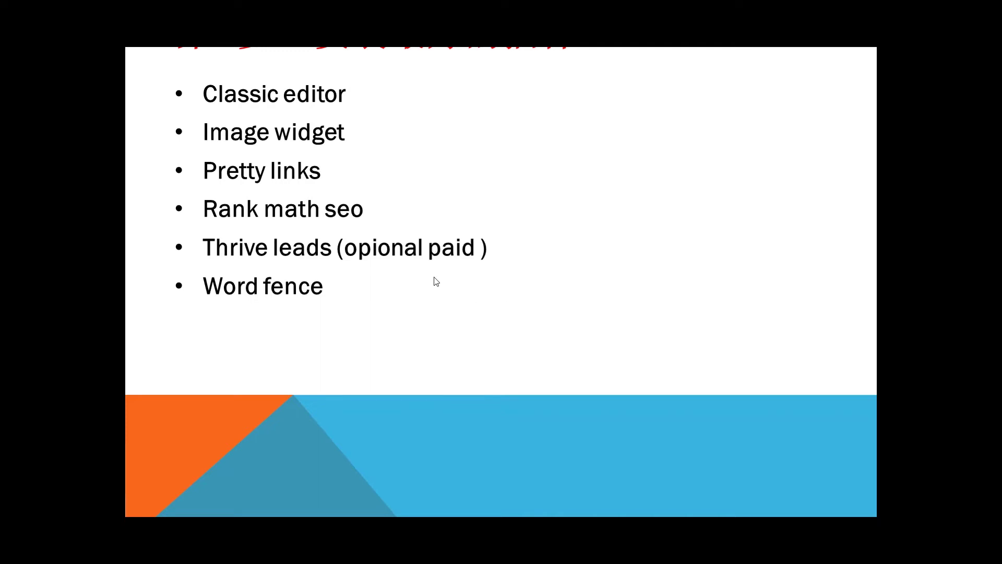
Leave the slideshow for the WordPress admin, search the plugin directory for "classic", and install and activate Classic Editor.
key(Escape)
key(alt+Tab)
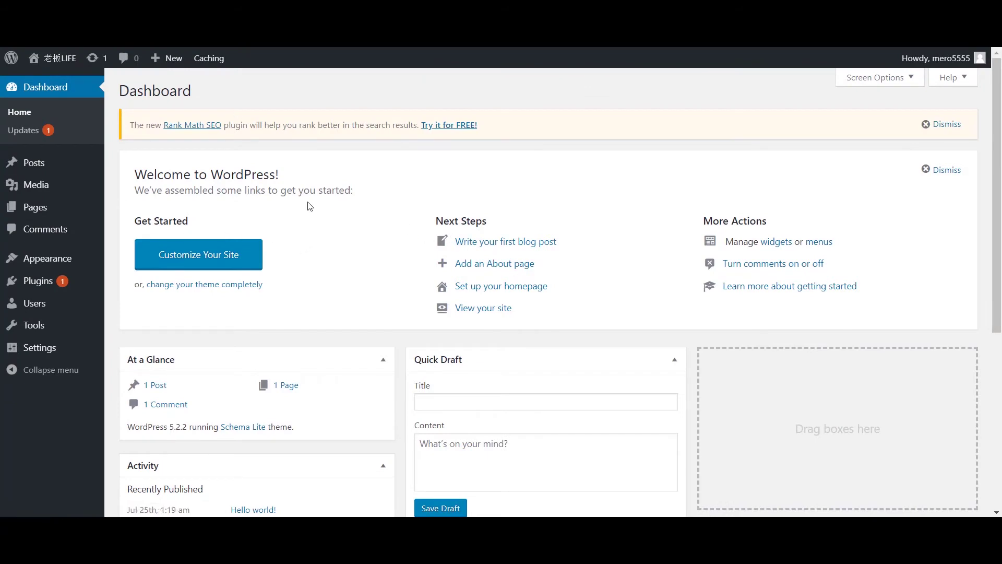
mouse_move(53, 281)
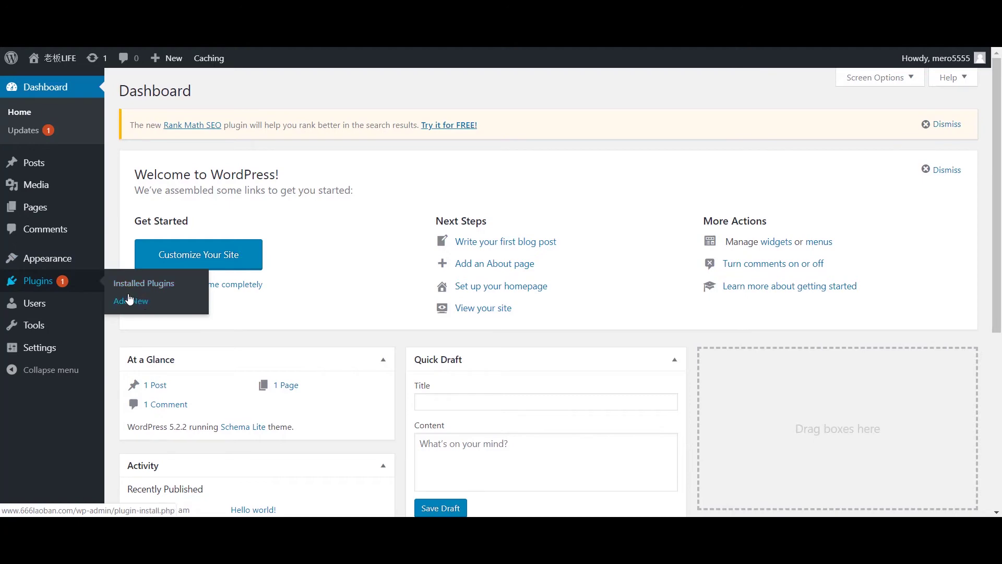
click(53, 287)
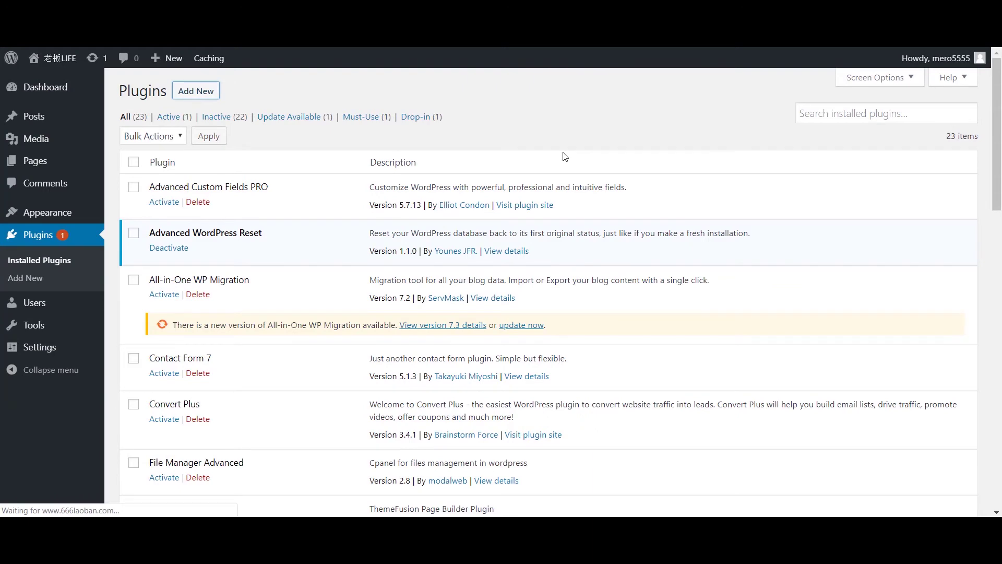
click(877, 130)
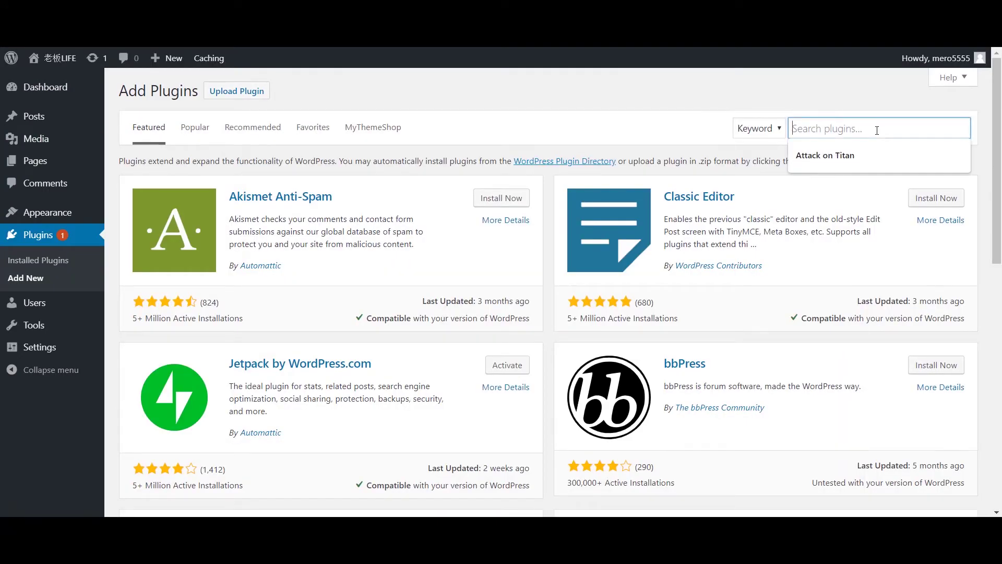
text(classic)
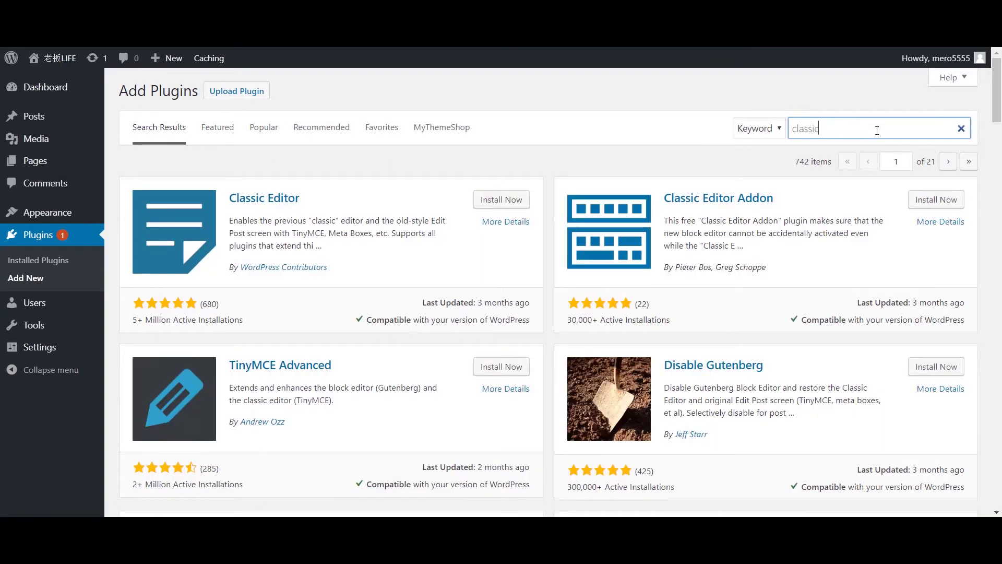
click(509, 198)
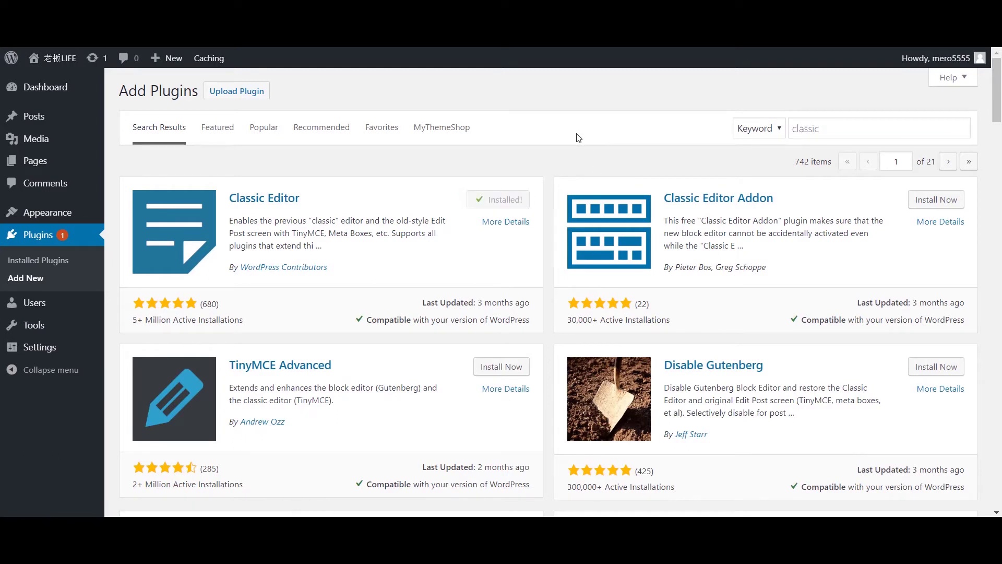
click(522, 205)
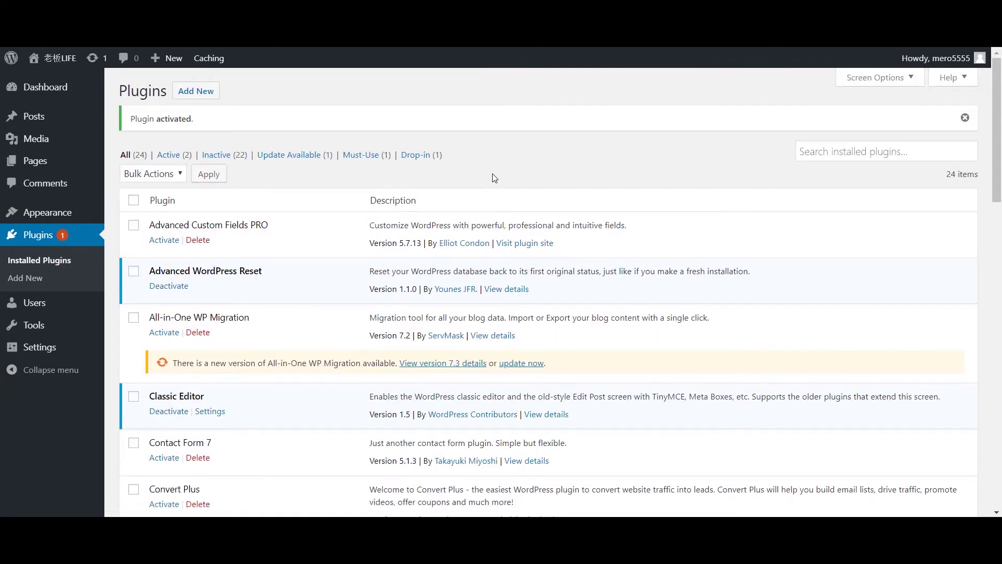
Search the plugin directory for "image widget" and install and activate the Image Widget plugin by Modern Tribe, Inc.
click(208, 97)
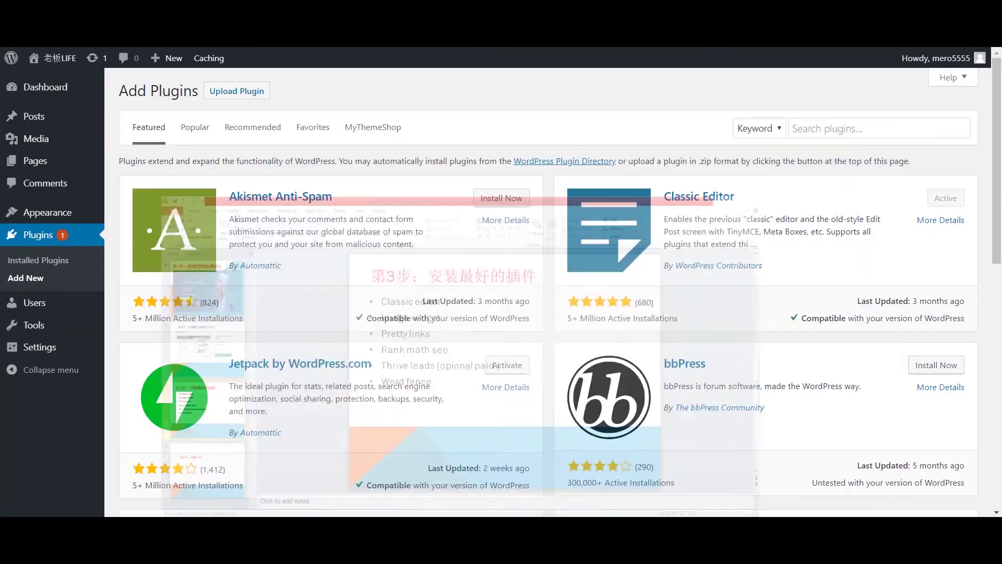
click(846, 129)
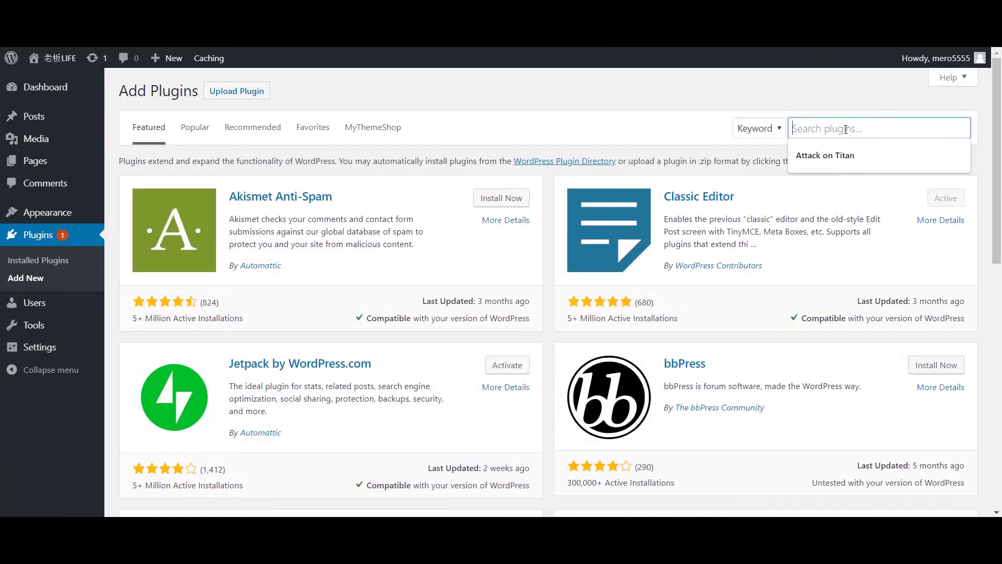
text(ima)
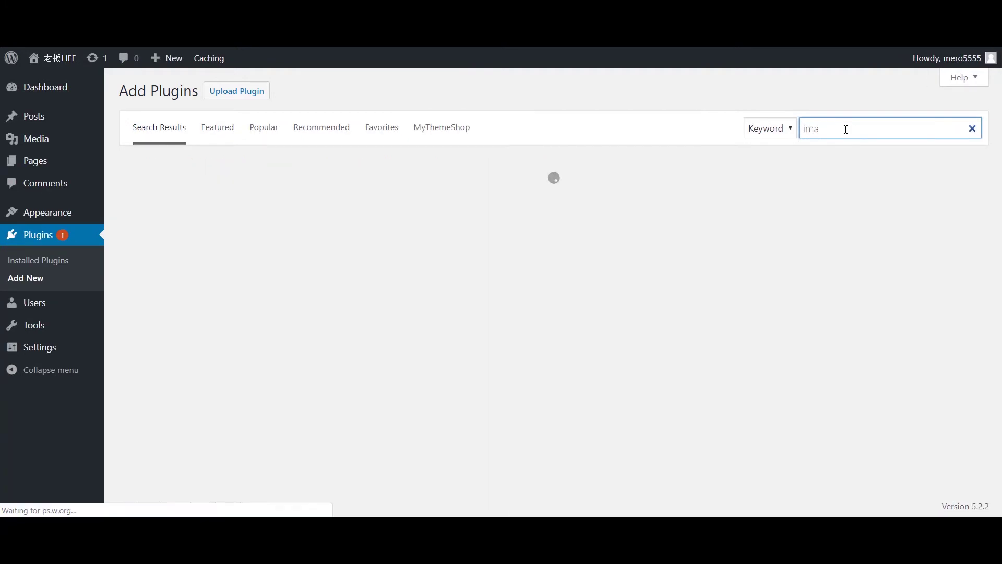
text(ge)
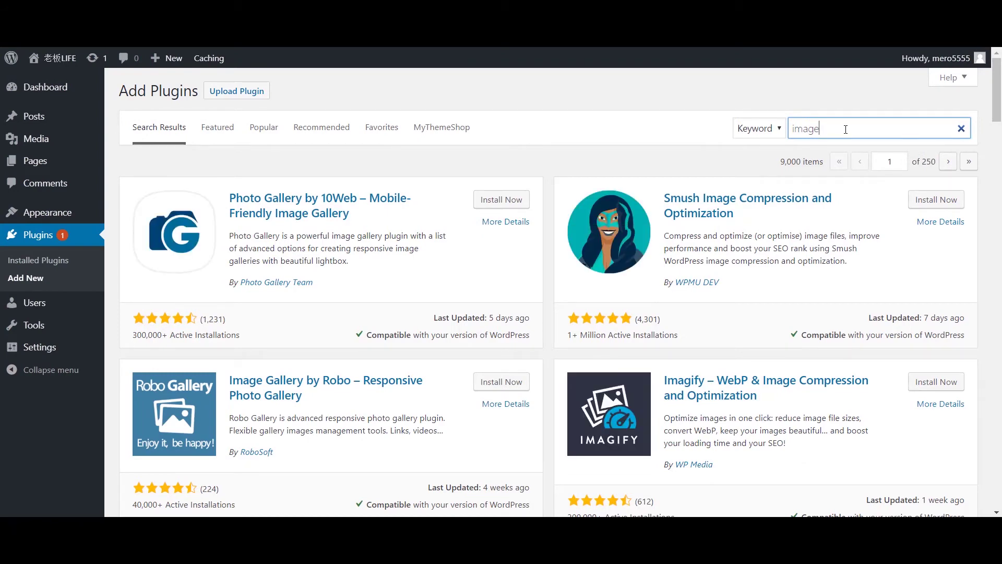
scroll(433, 347, down, 5)
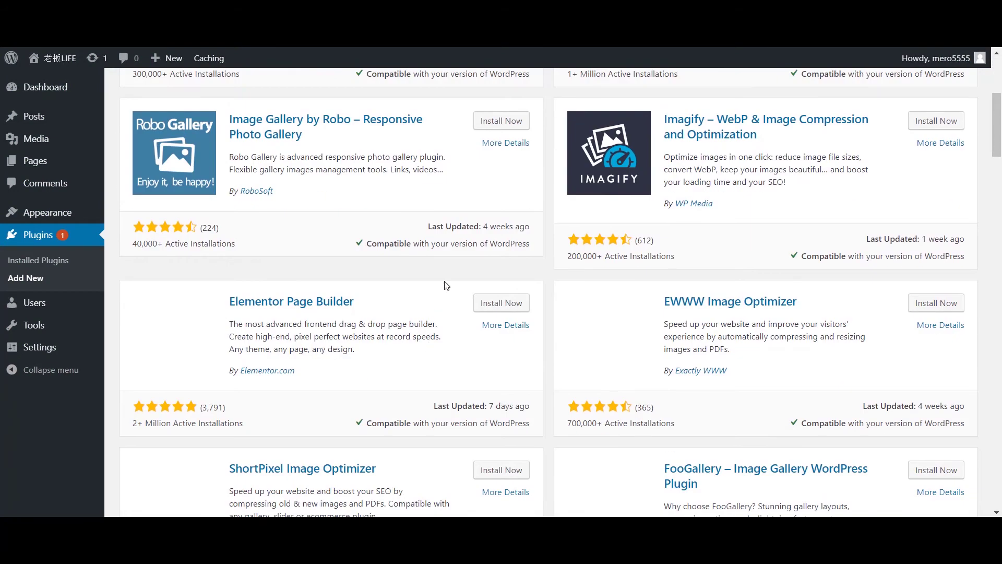
scroll(447, 284, down, 4)
scroll(447, 285, down, 3)
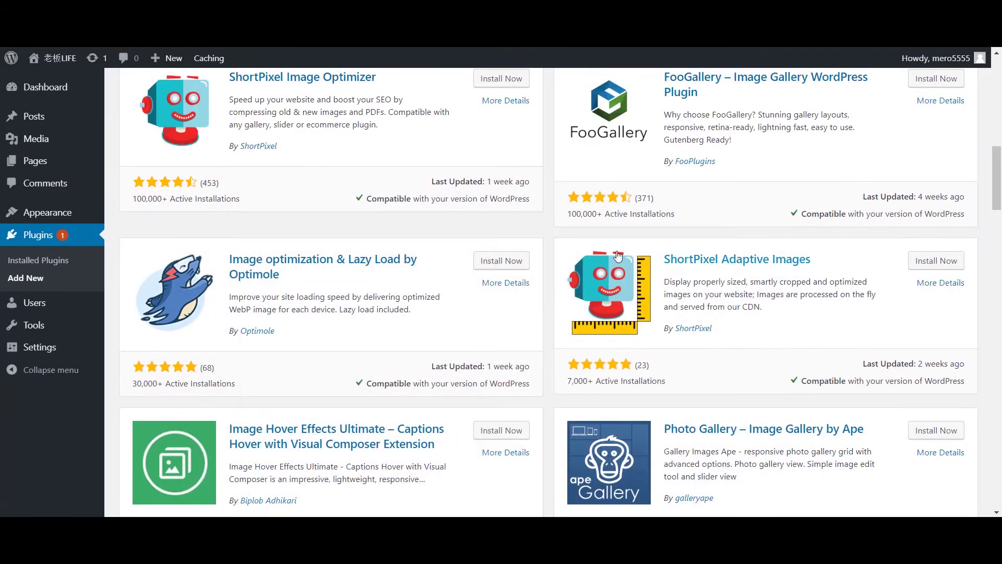
scroll(677, 247, up, 10)
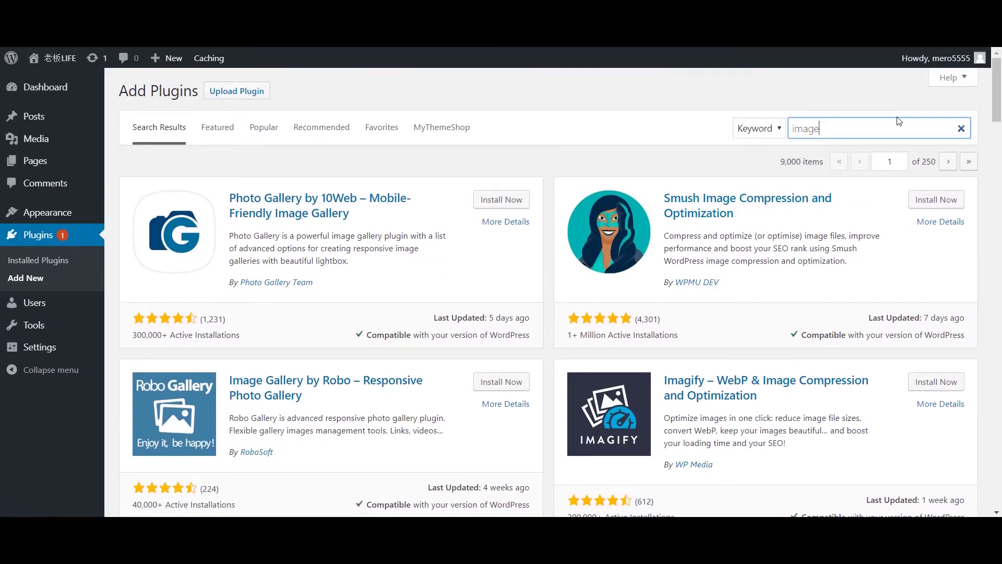
text(wid)
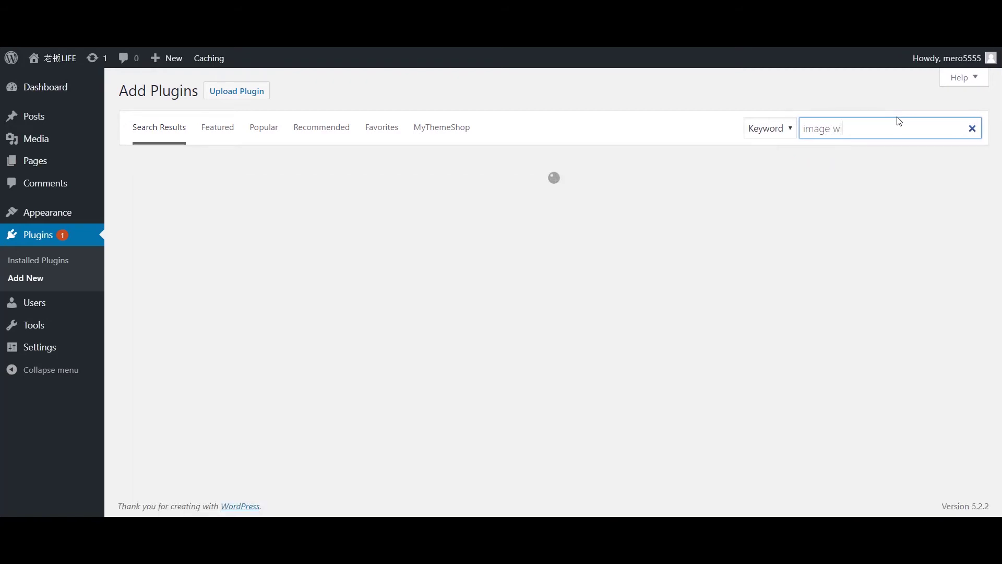
text(get)
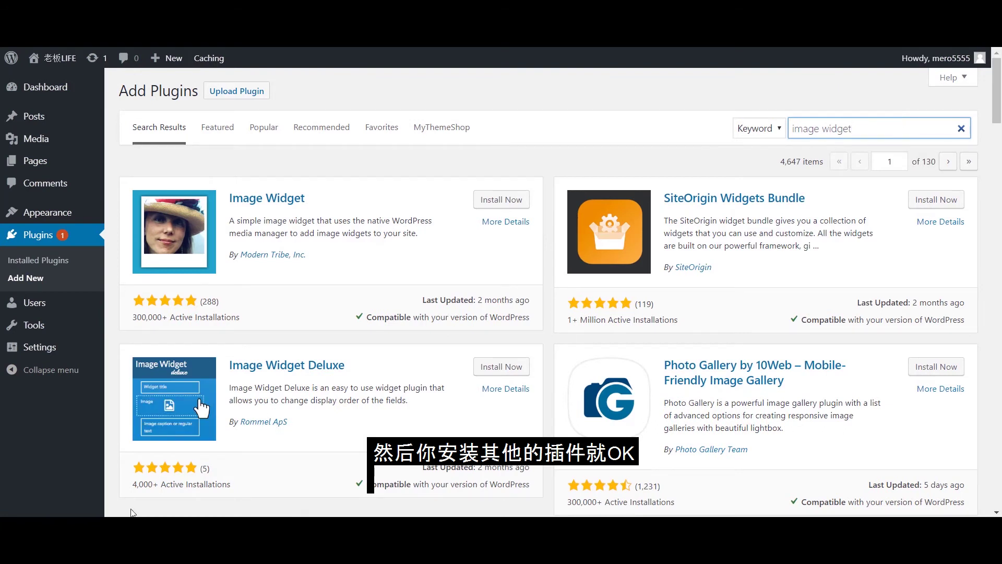
click(500, 201)
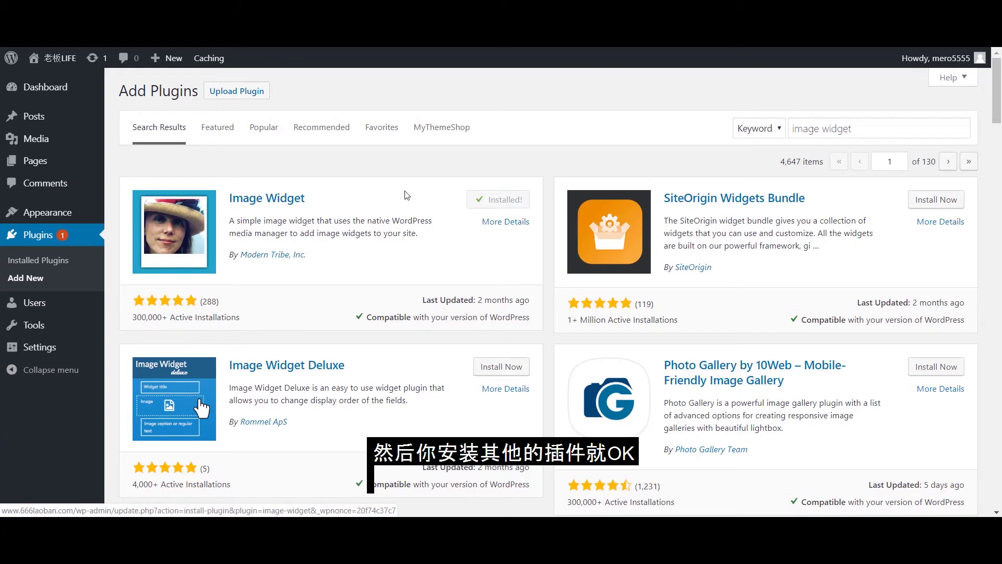
click(519, 204)
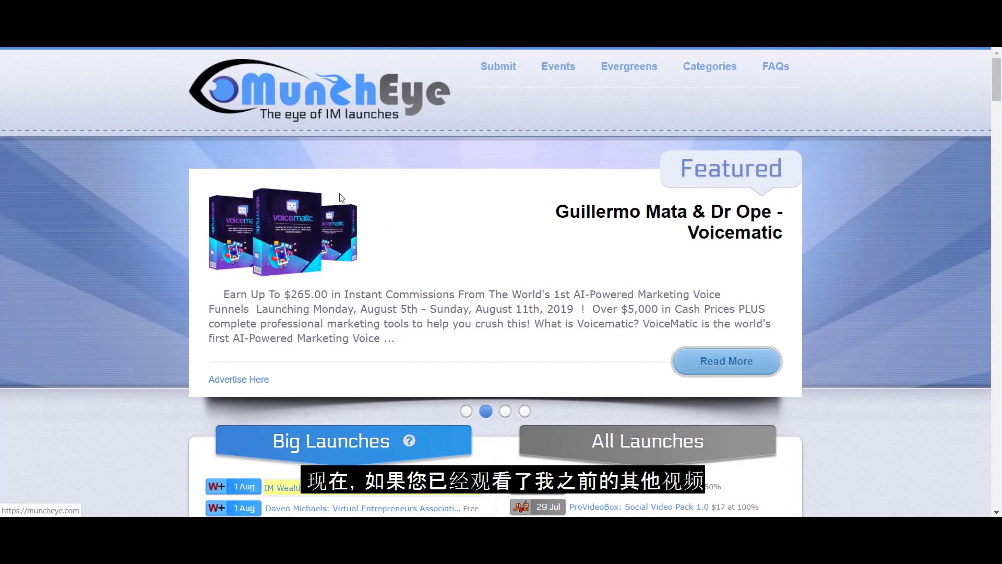
Browse MunchEye's Big Launches and All Launches lists and open the JV page of the Overnight Freedom product.
scroll(353, 130, down, 6)
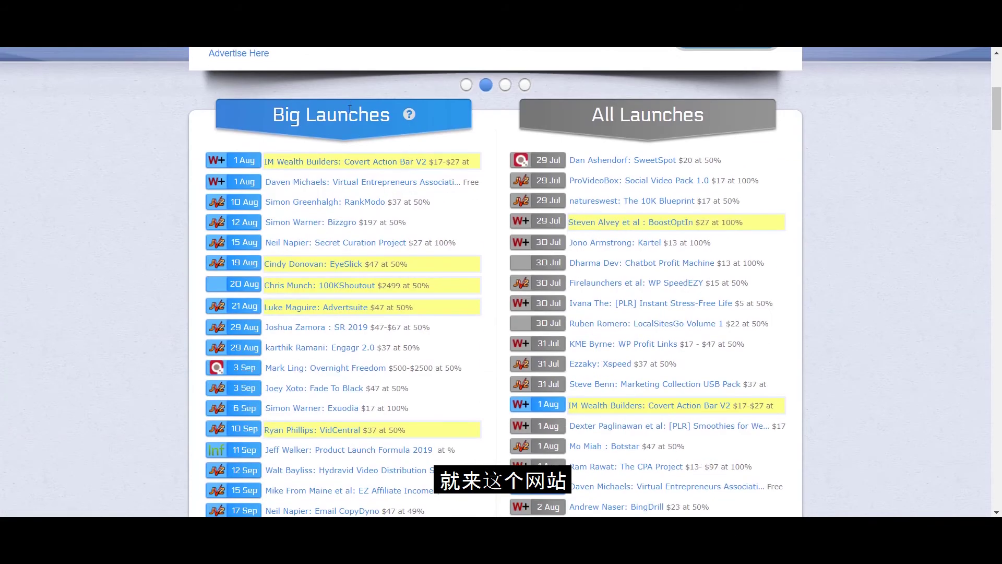
scroll(363, 132, down, 5)
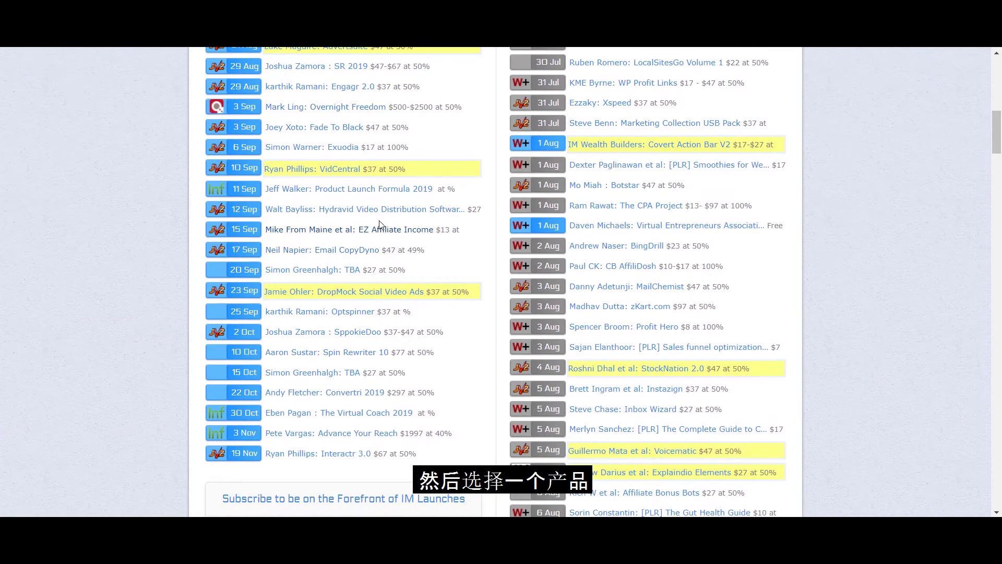
scroll(365, 258, up, 11)
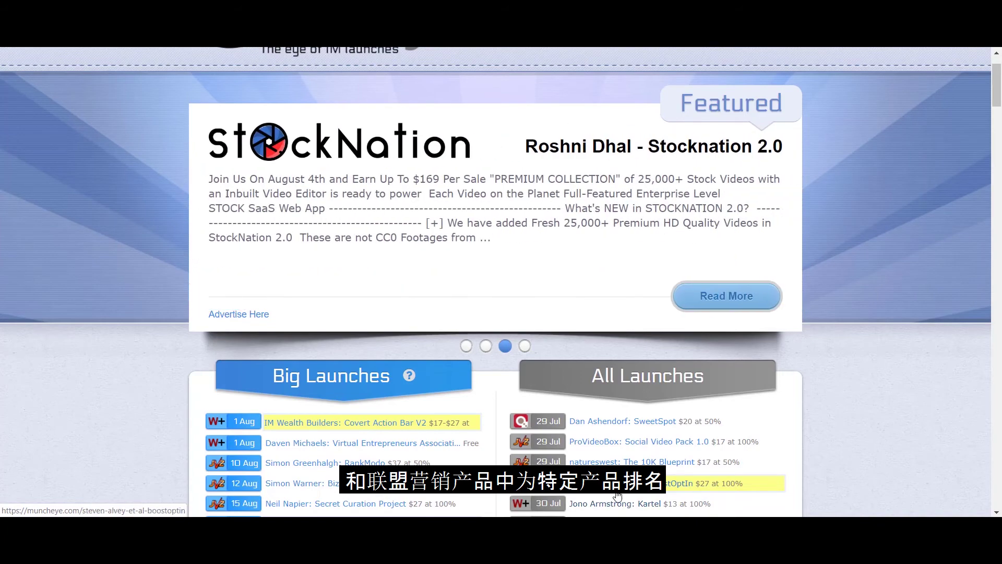
scroll(501, 282, down, 5)
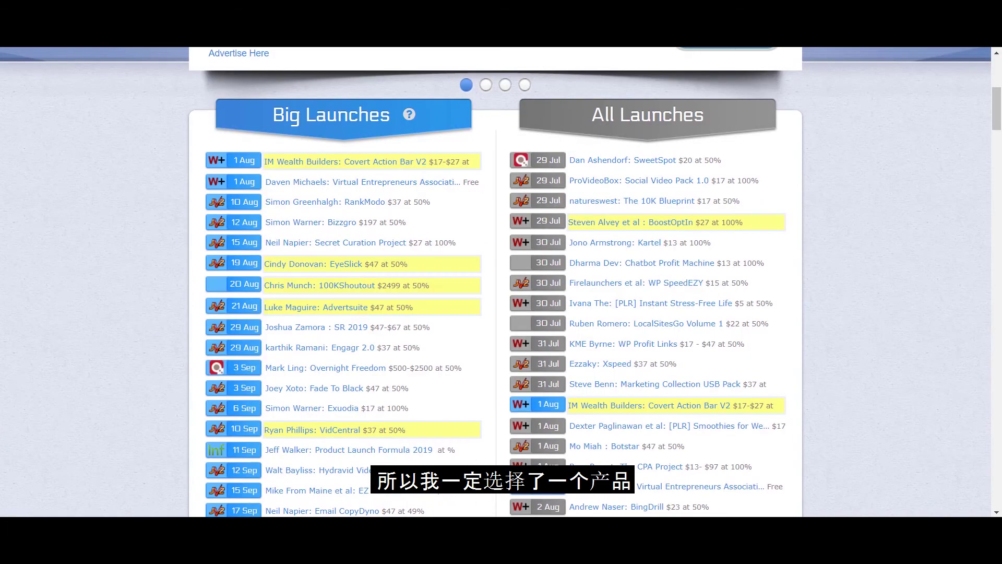
click(325, 367)
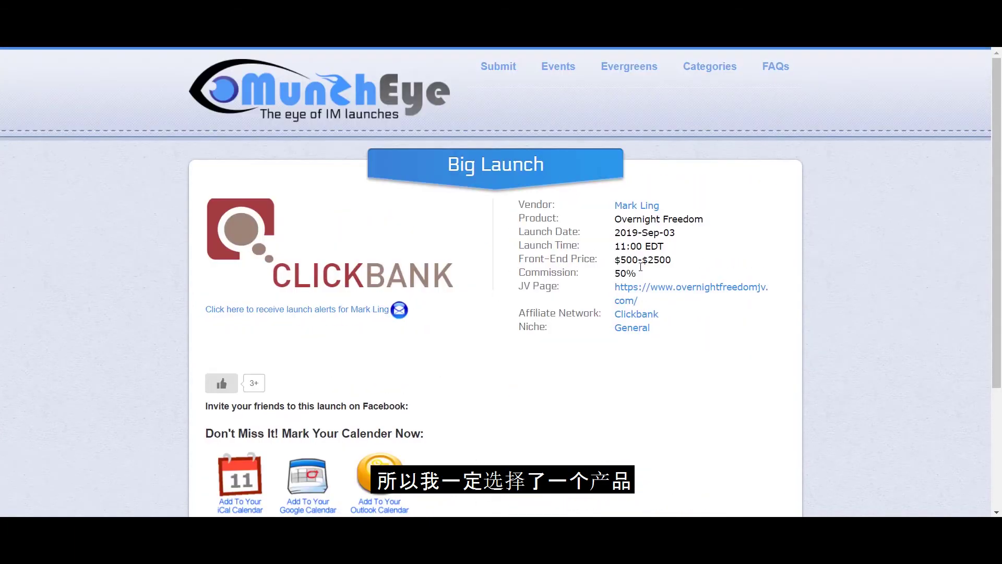
click(679, 288)
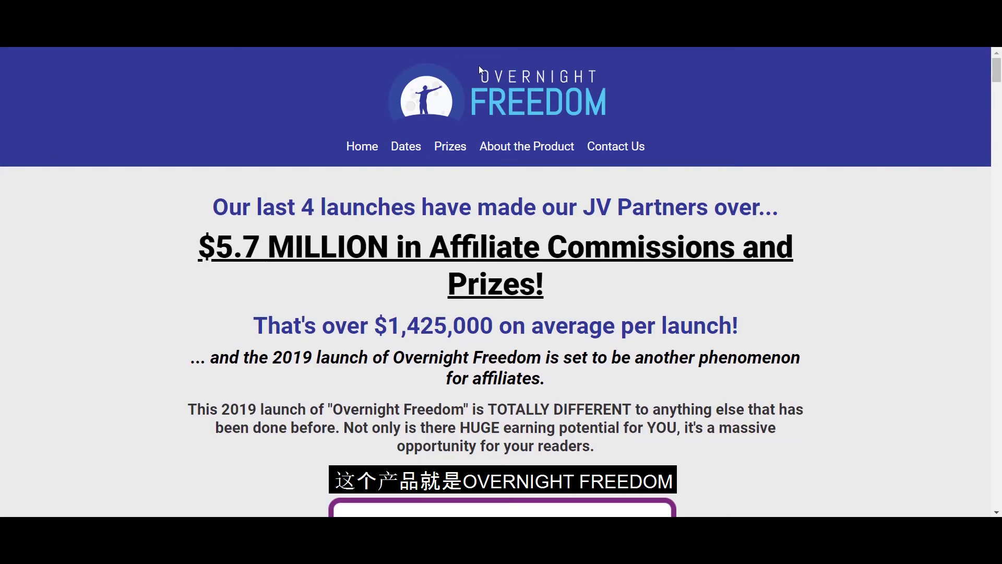
Examine the Overnight Freedom JV page for its commissions, prizes, product details, affiliate rules and affiliate registration form.
scroll(516, 105, down, 15)
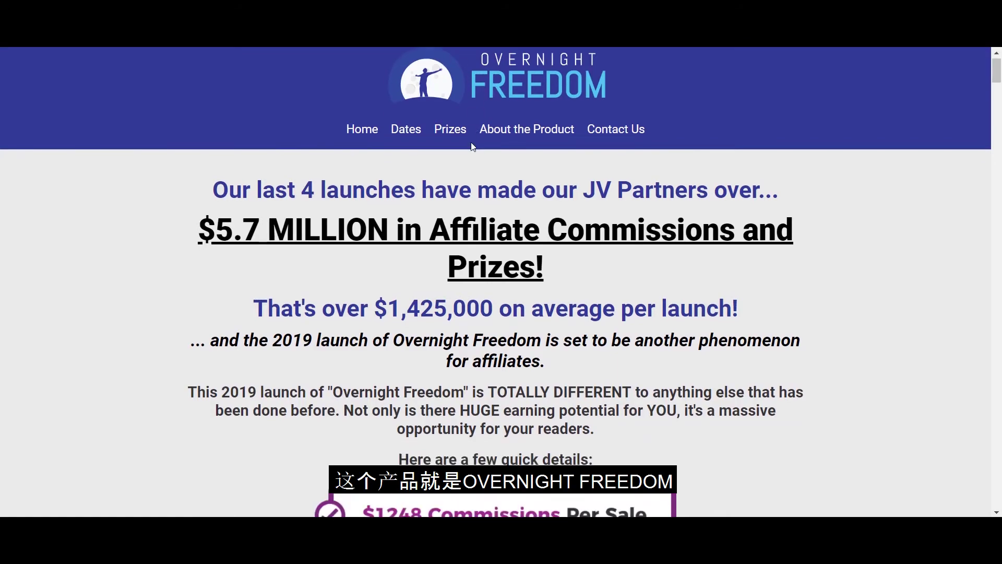
scroll(473, 146, down, 20)
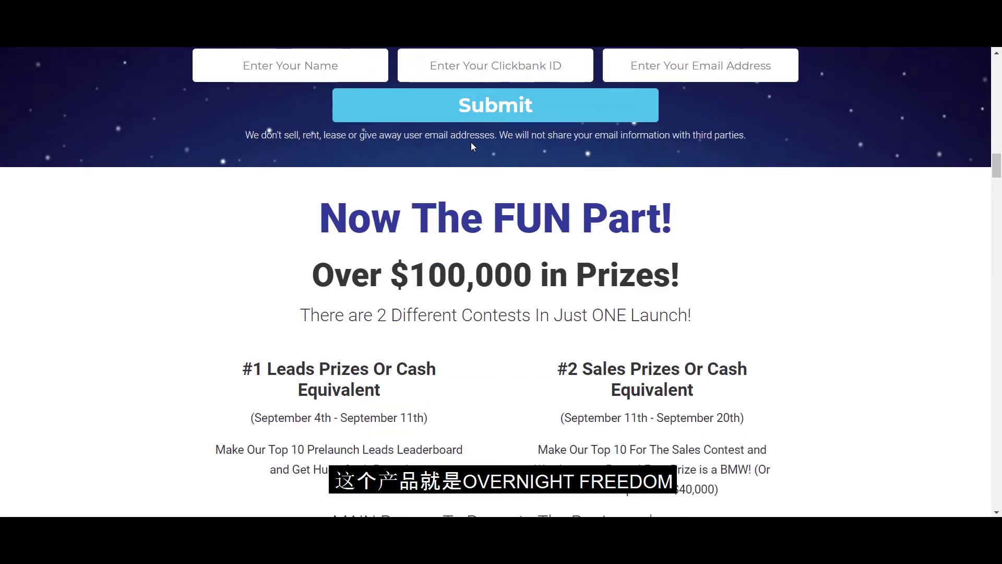
scroll(462, 135, down, 20)
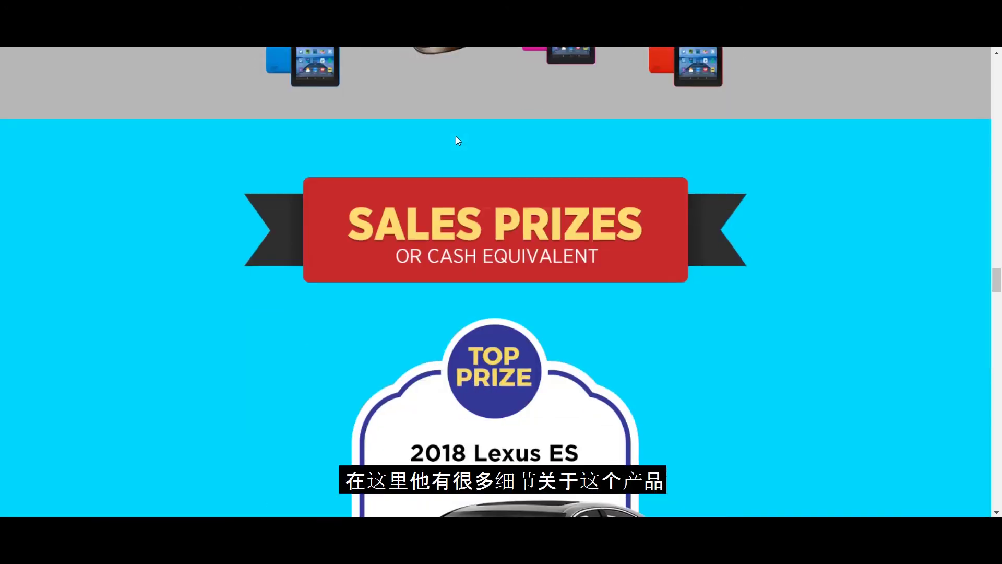
scroll(453, 136, down, 20)
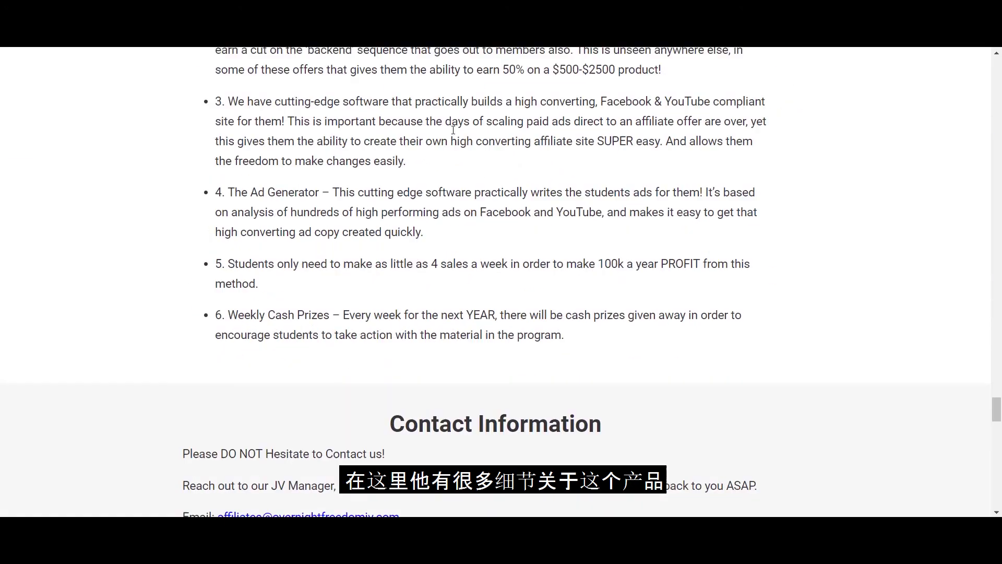
scroll(406, 127, down, 20)
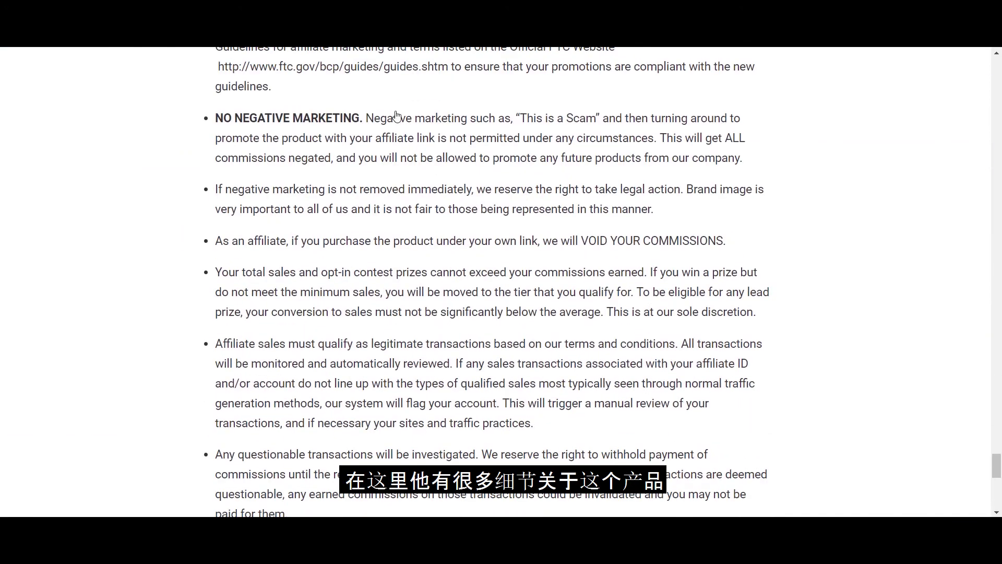
scroll(360, 136, up, 8)
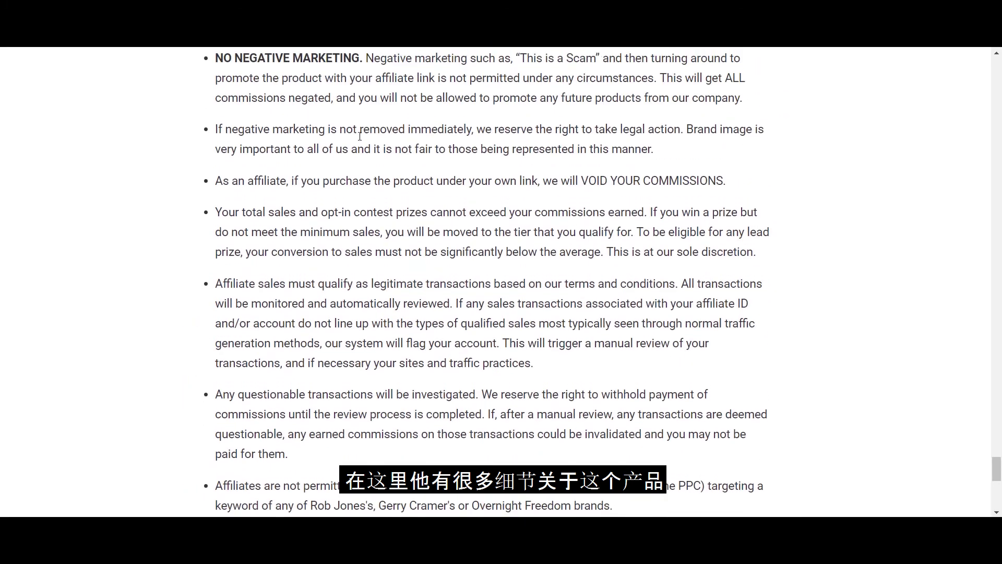
scroll(392, 188, up, 15)
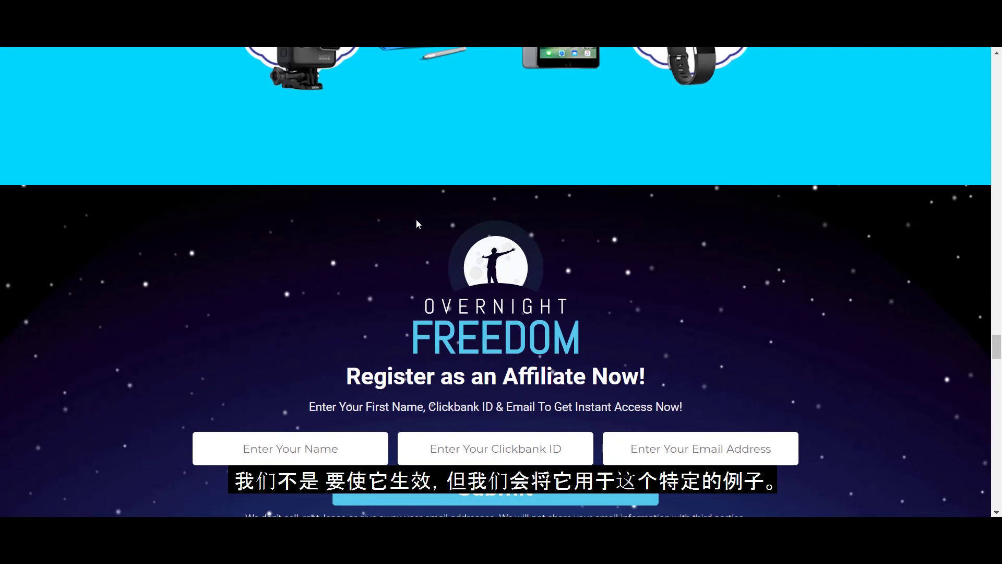
scroll(417, 223, down, 1)
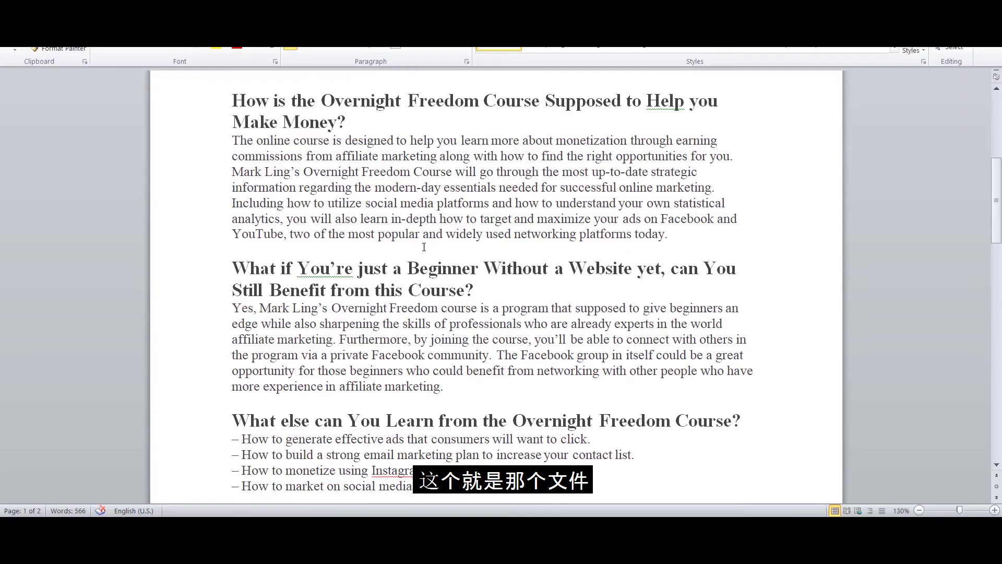
Skim the Overnight Freedom article in Word, and select the keyword "Overnight Freedom" in the first heading of the new WordPress post.
scroll(392, 221, up, 5)
scroll(393, 221, down, 9)
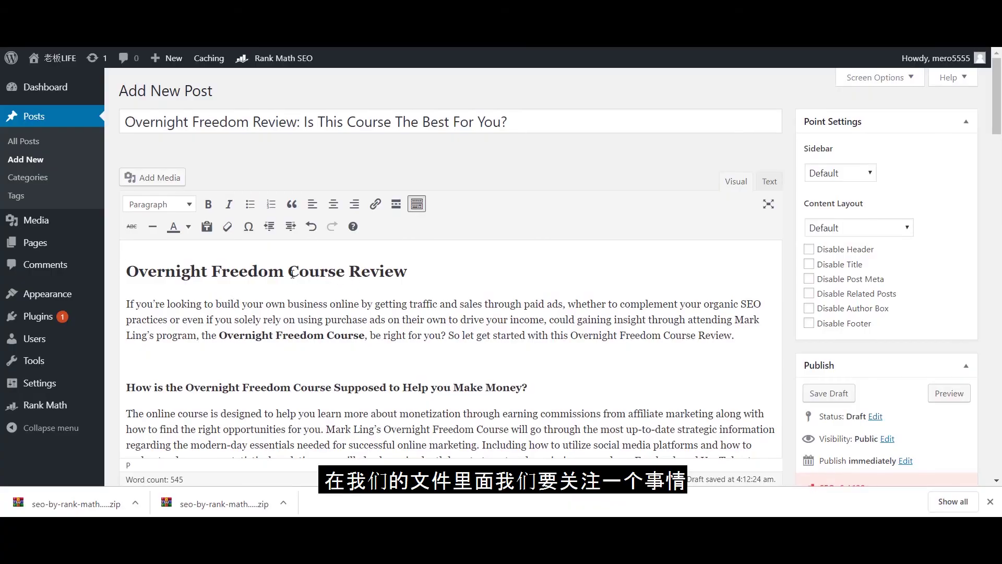
drag(294, 272, 202, 272)
click(366, 293)
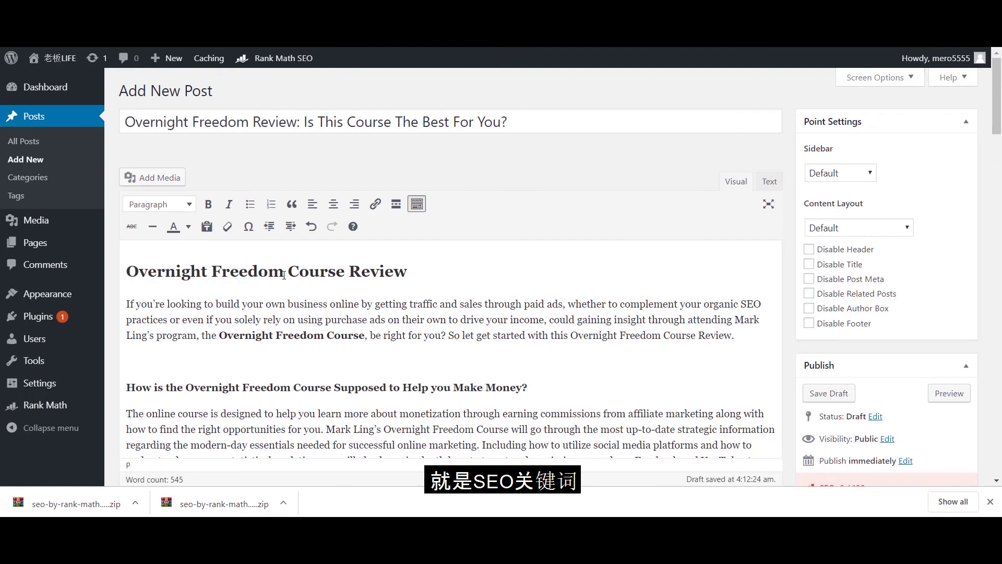
drag(285, 272, 131, 267)
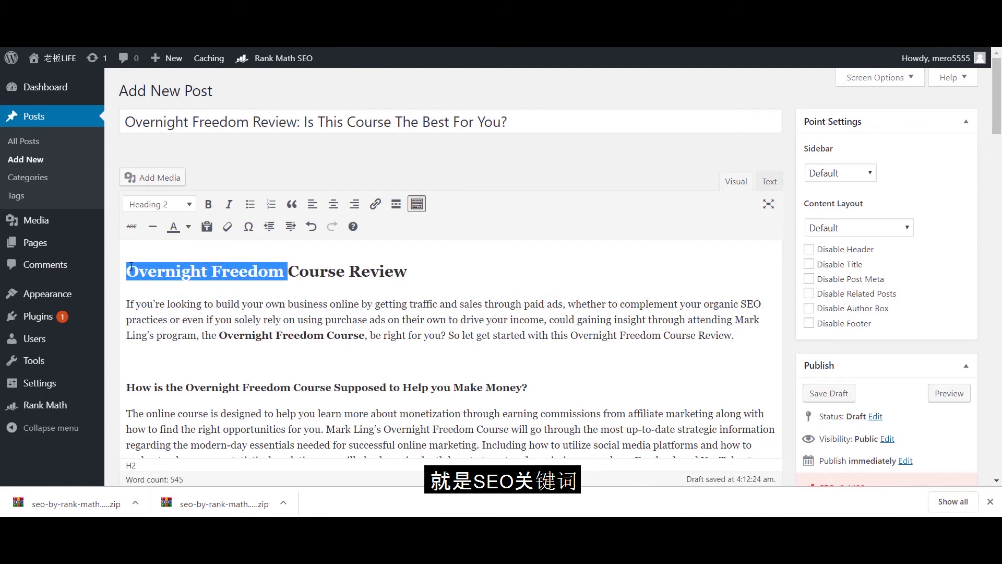
Review the draft Overnight Freedom post for keyword use in its headings and for a phrase suited to an affiliate link.
scroll(131, 267, down, 1)
scroll(238, 207, up, 1)
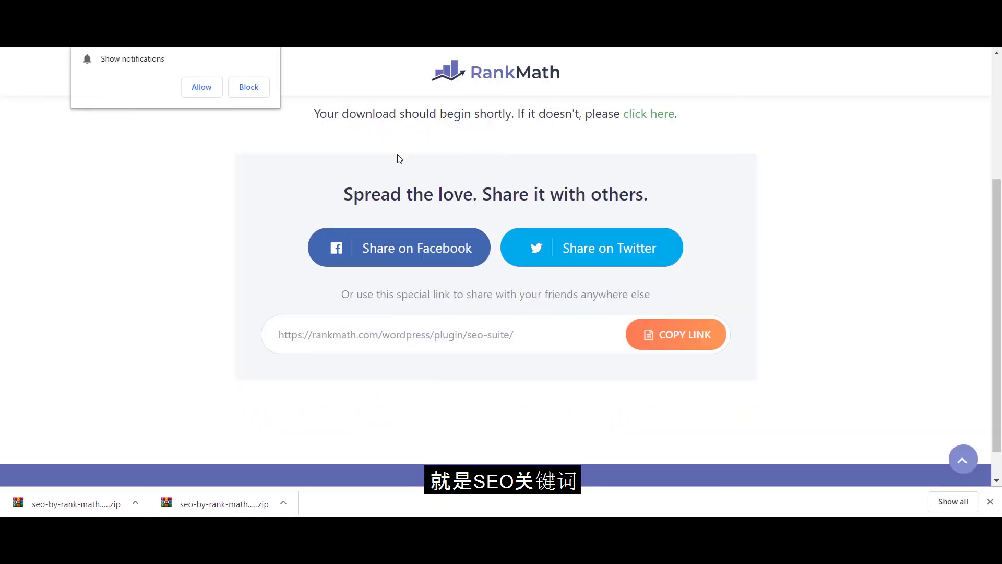
scroll(398, 156, up, 3)
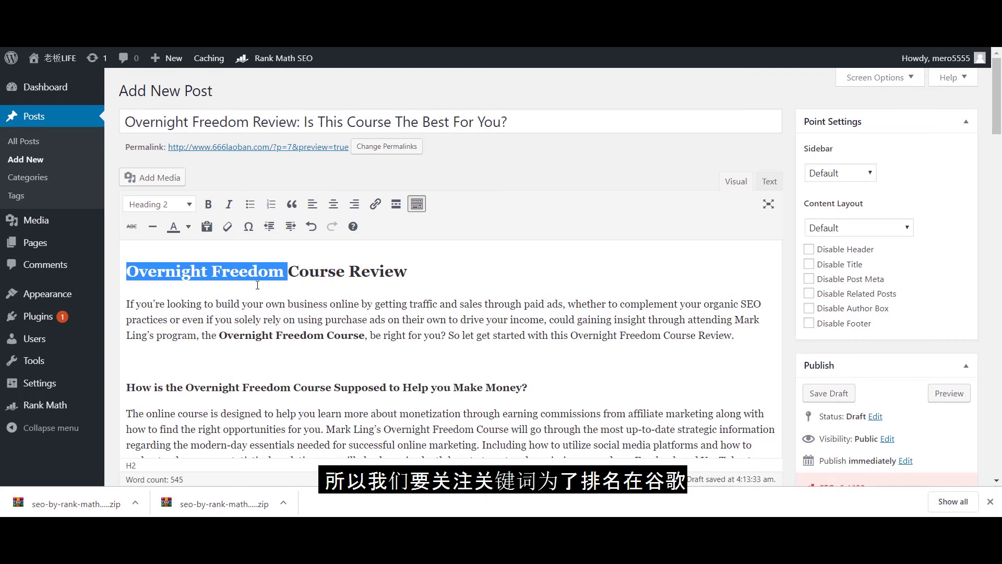
click(293, 294)
click(190, 271)
click(335, 271)
scroll(389, 271, down, 10)
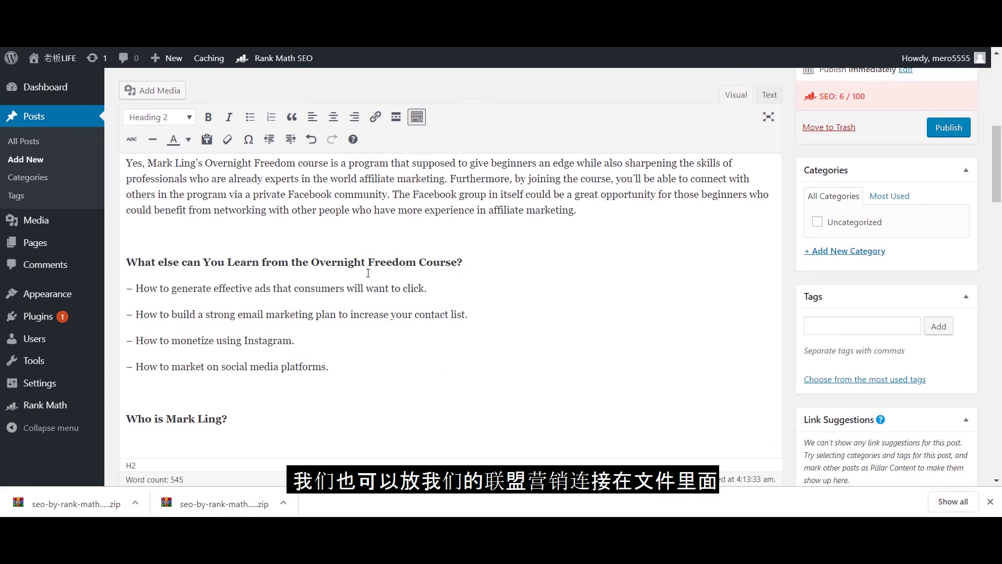
scroll(324, 258, up, 1)
scroll(334, 269, up, 10)
scroll(344, 282, down, 13)
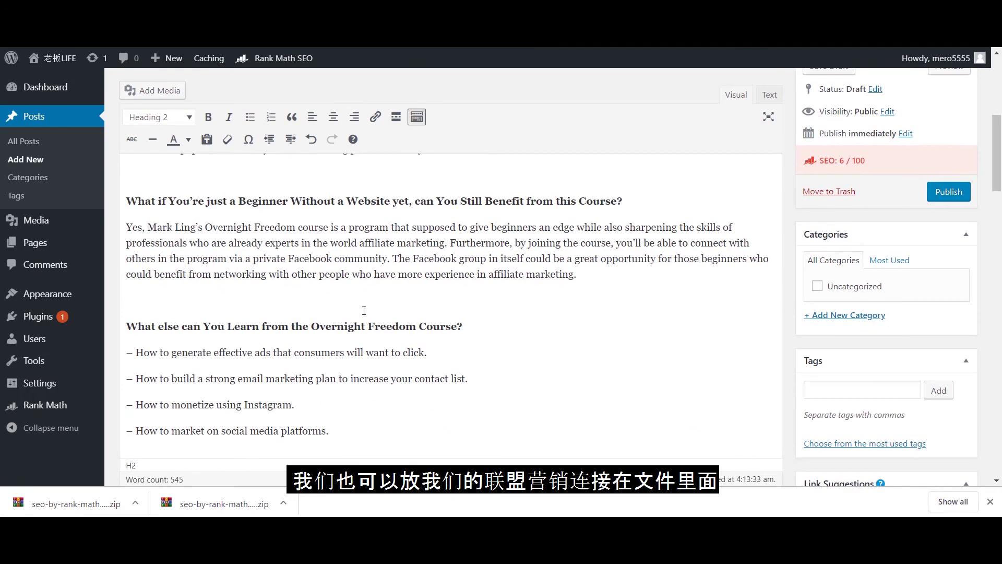
scroll(358, 301, up, 3)
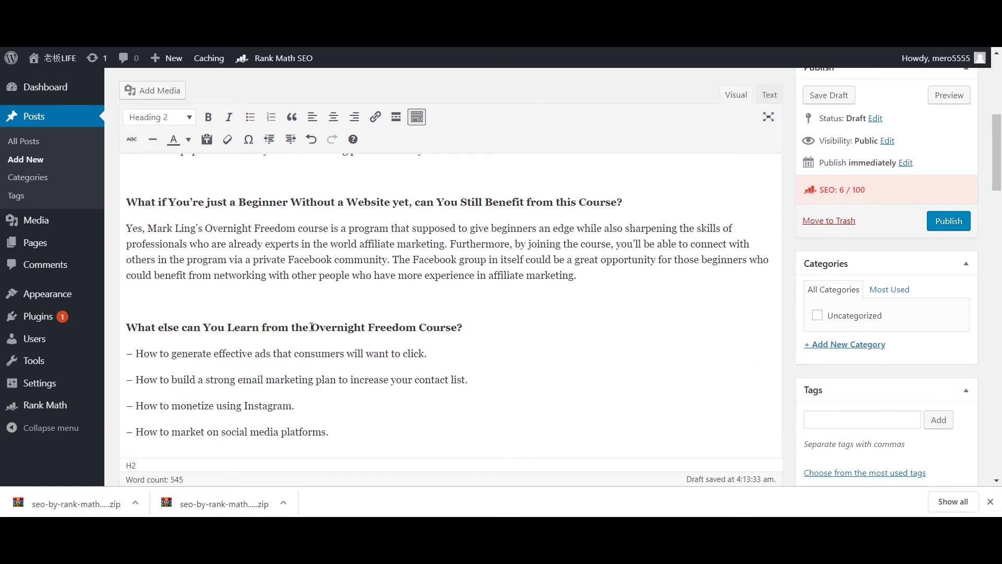
drag(312, 326, 456, 327)
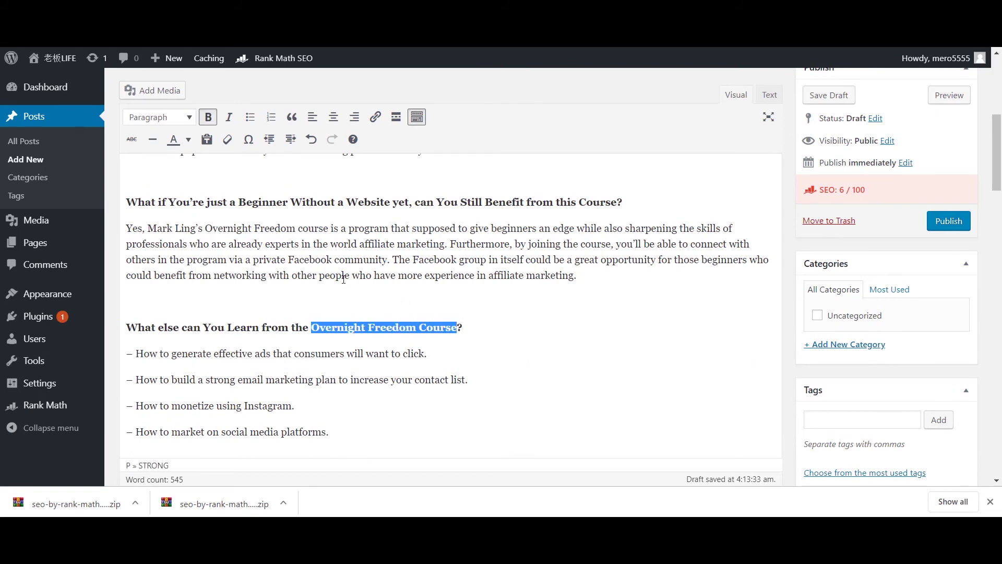
click(377, 119)
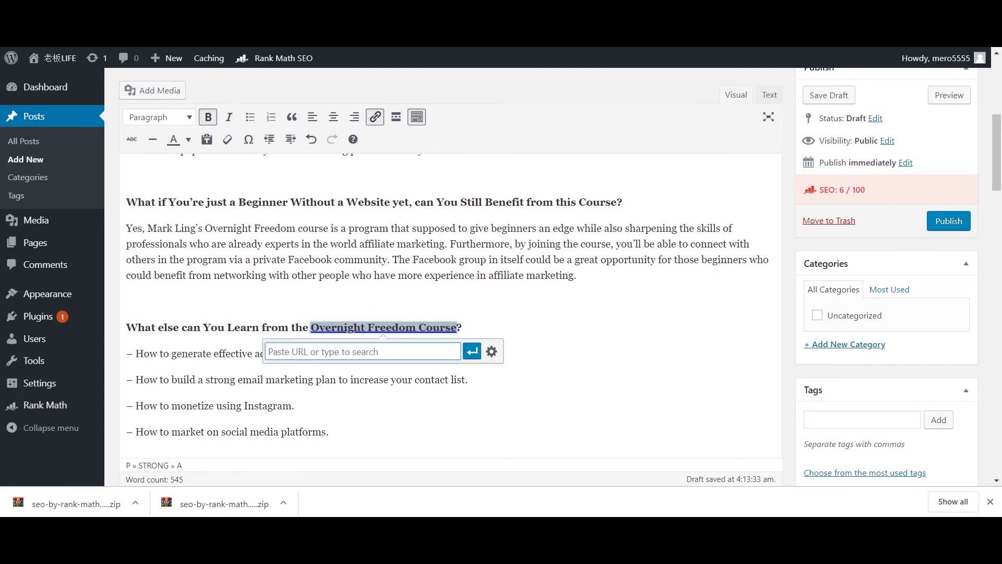
key(ctrl+Tab)
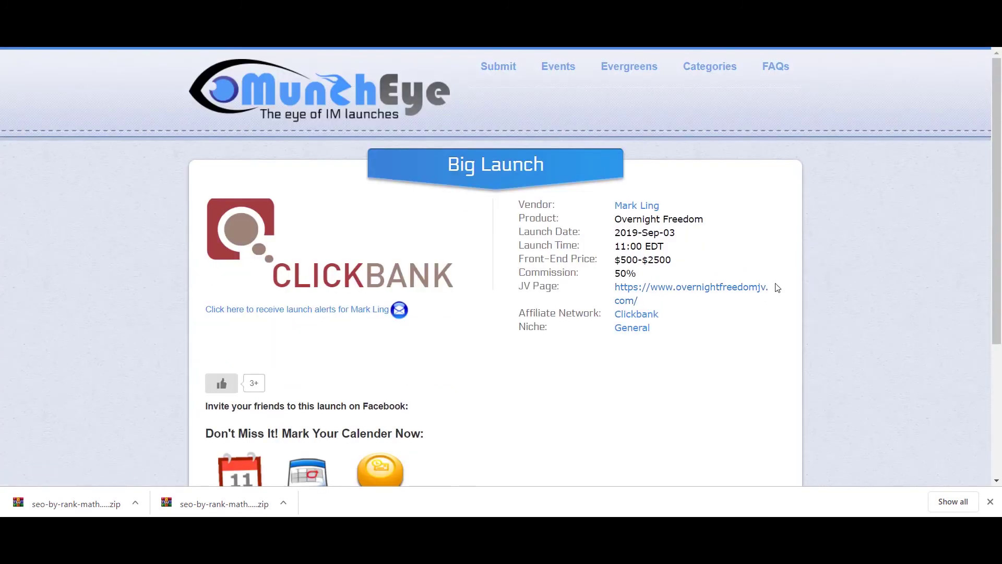
drag(777, 287, 616, 287)
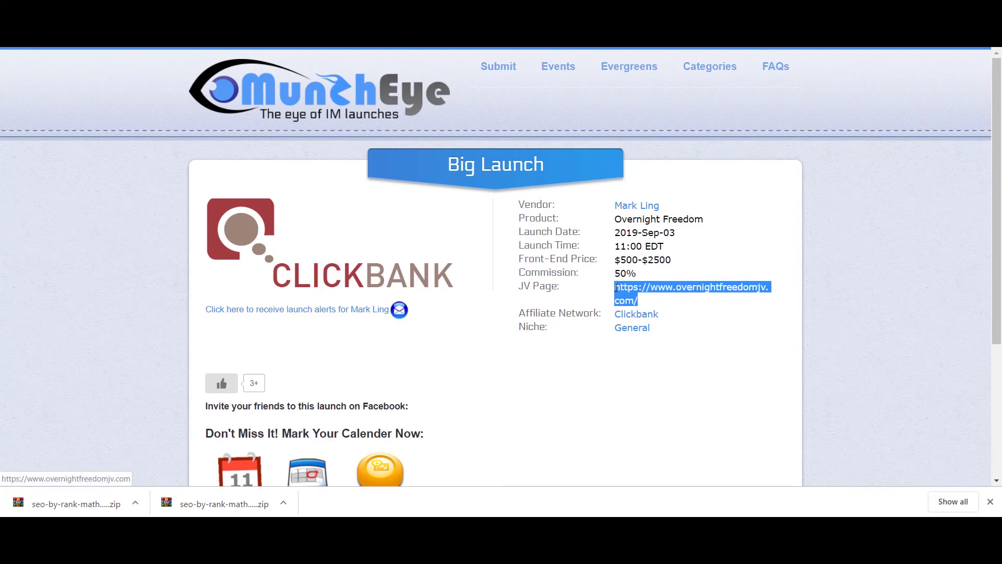
right_click(616, 287)
click(660, 390)
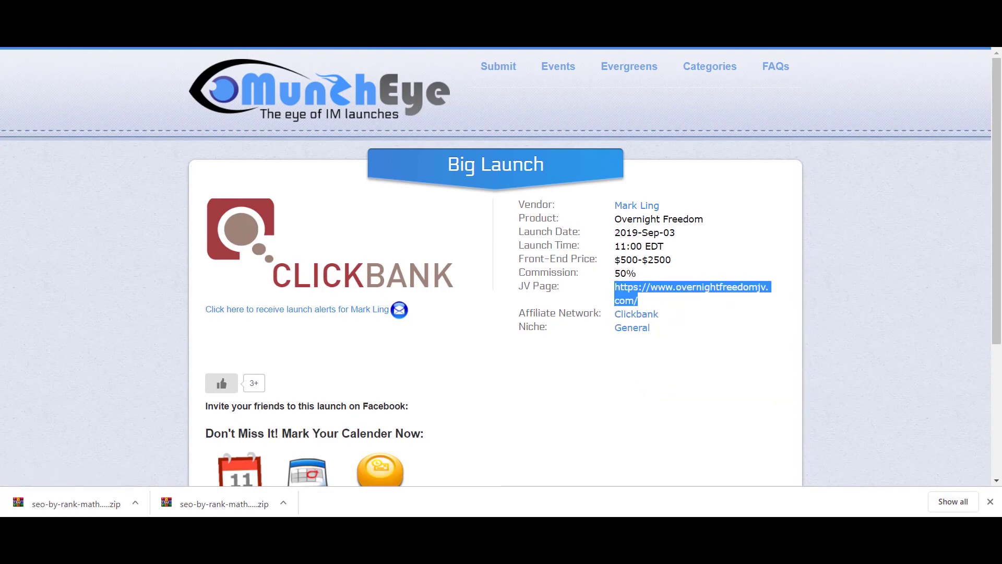
key(ctrl+shift+Tab)
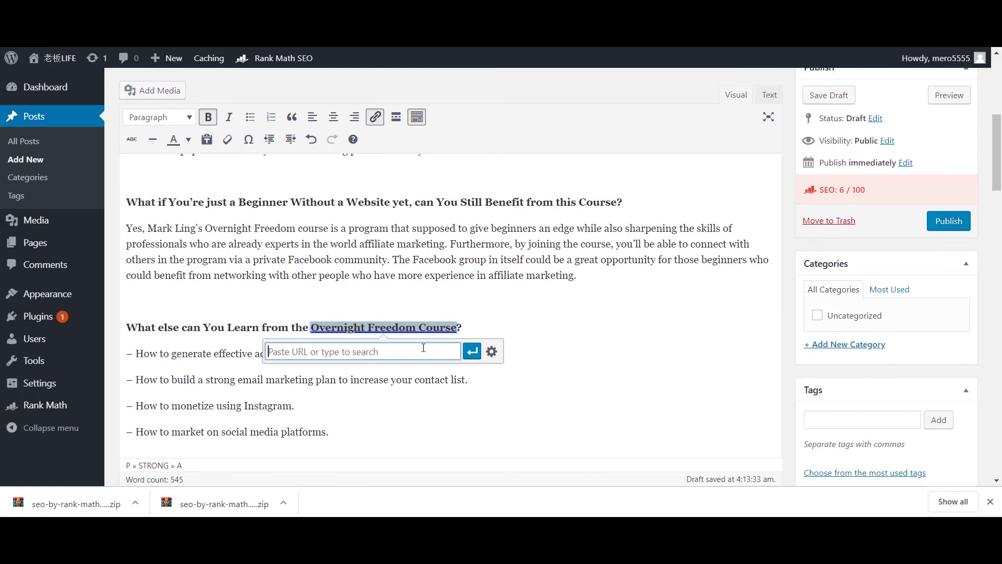
key(ctrl+v)
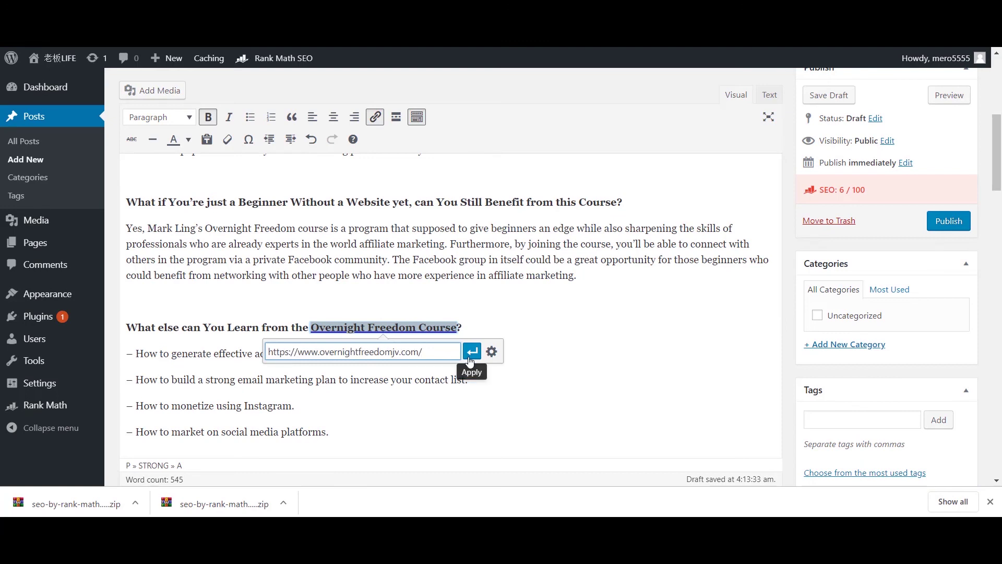
click(472, 352)
click(459, 326)
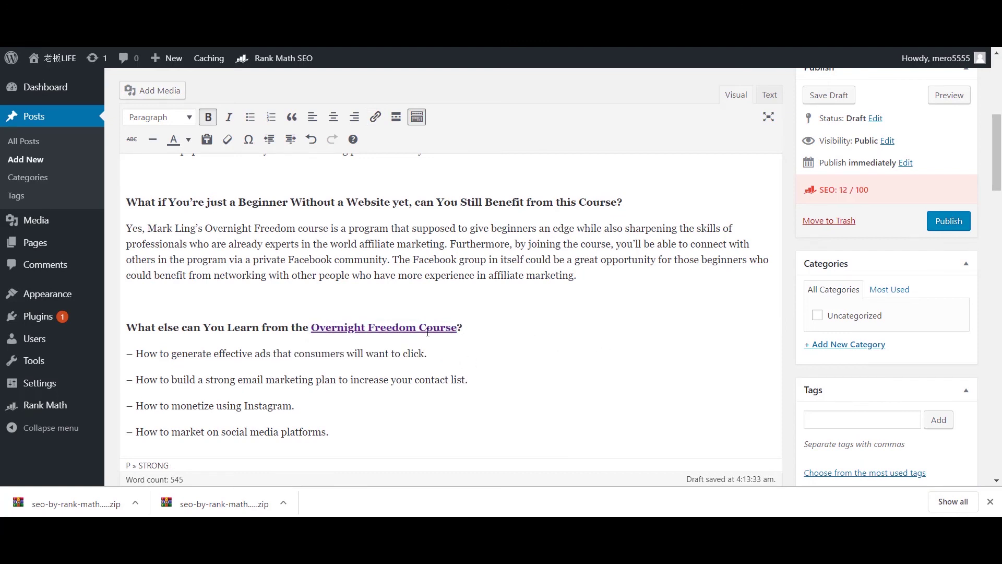
Check the linked heading in the Overnight Freedom review, save the post as a draft and publish it.
scroll(433, 318, up, 10)
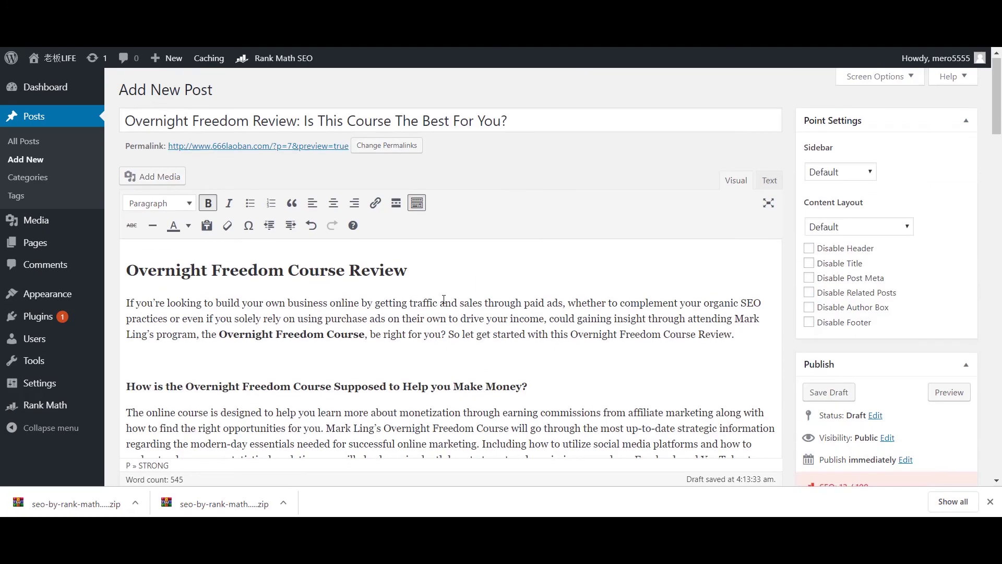
scroll(444, 300, down, 5)
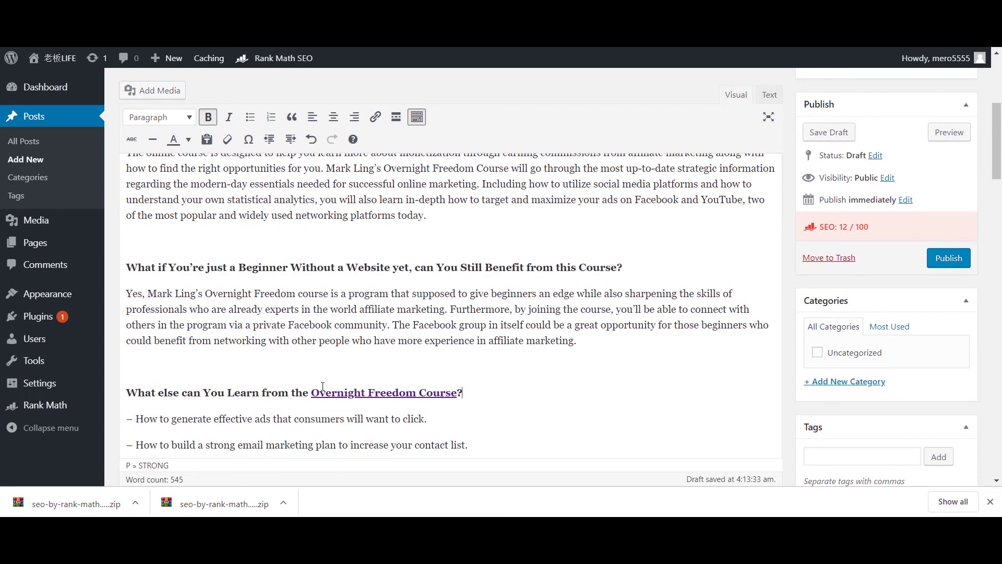
scroll(843, 284, up, 5)
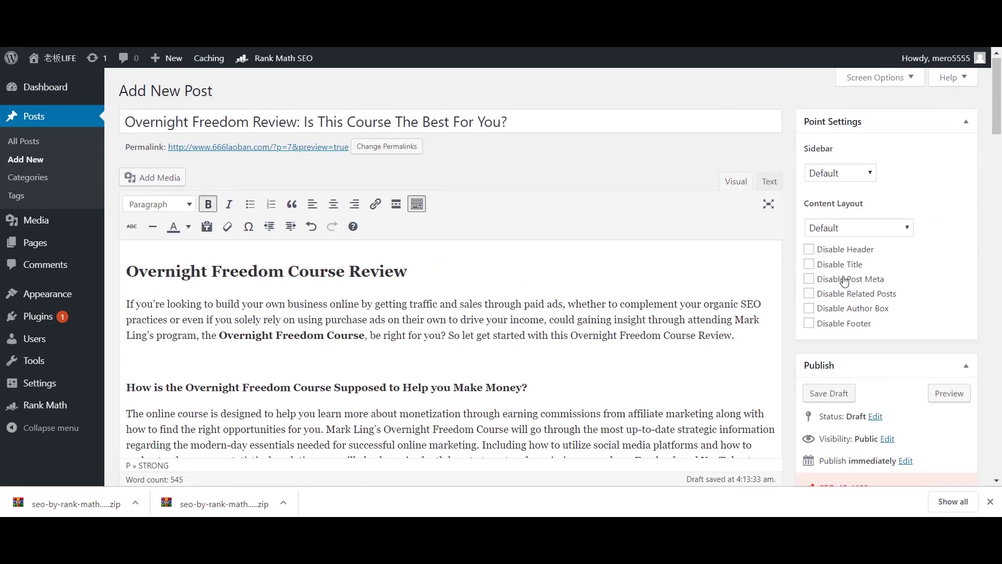
click(838, 399)
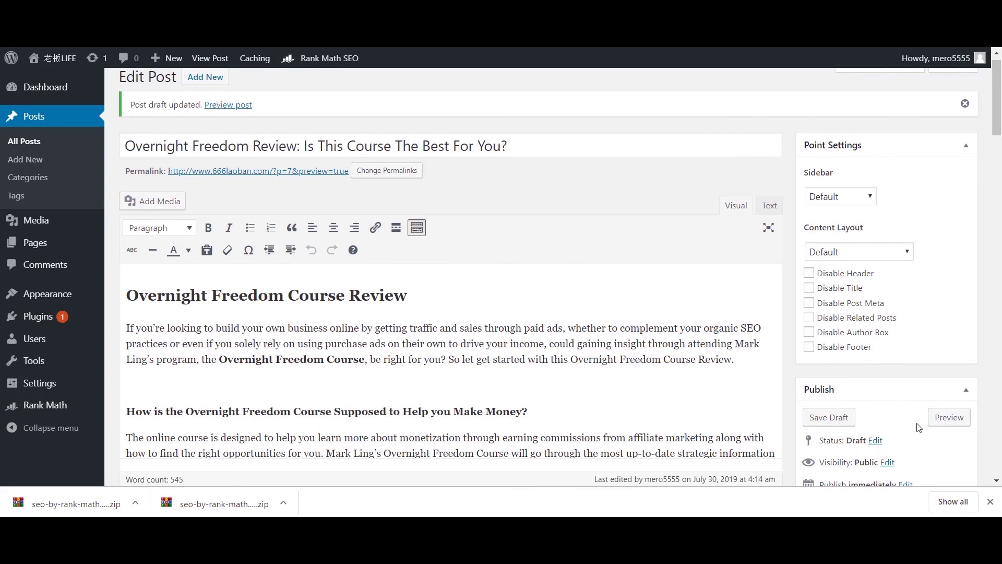
scroll(886, 409, down, 6)
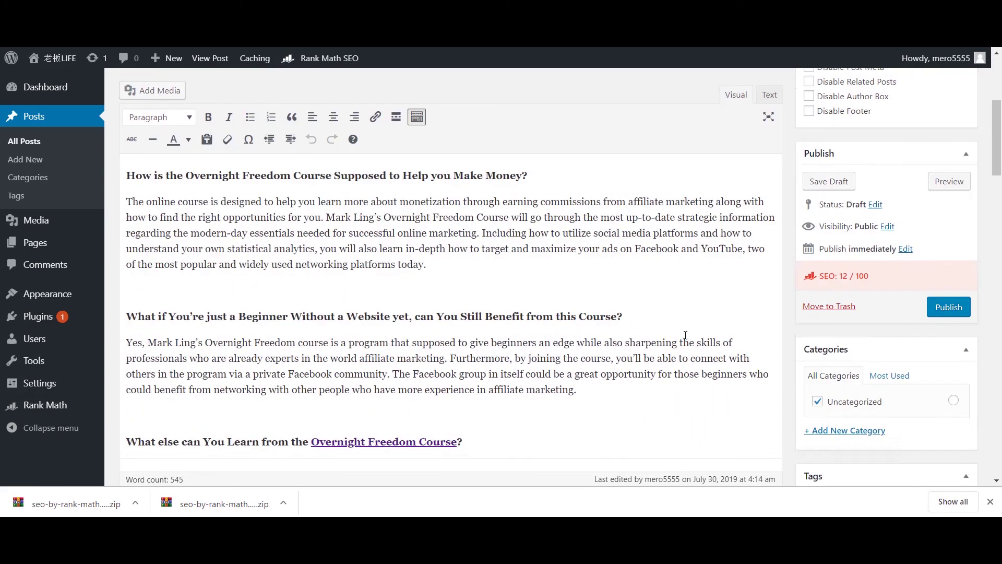
click(954, 234)
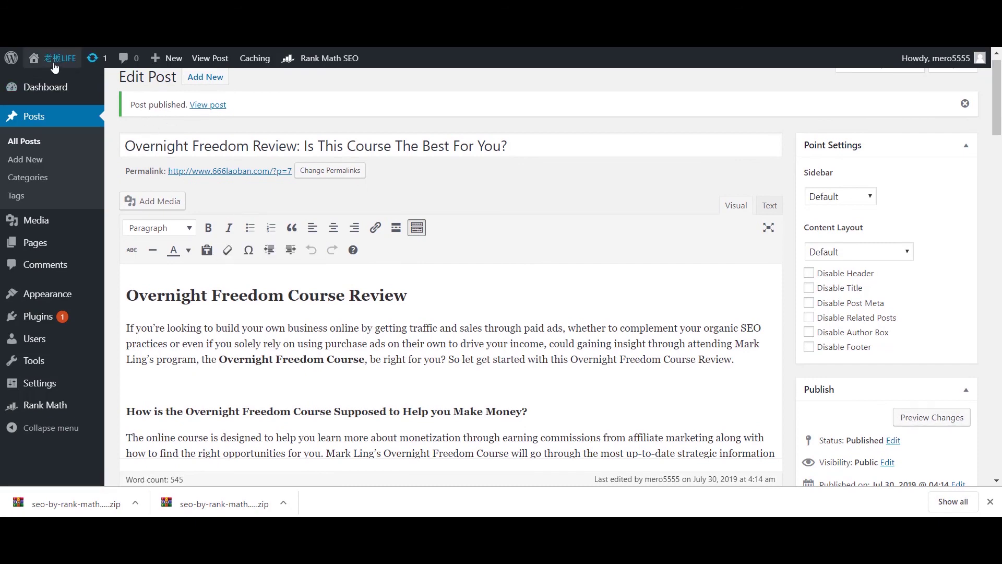
Visit the live site, open the published Overnight Freedom review and examine it from the article text to the comment section.
click(45, 80)
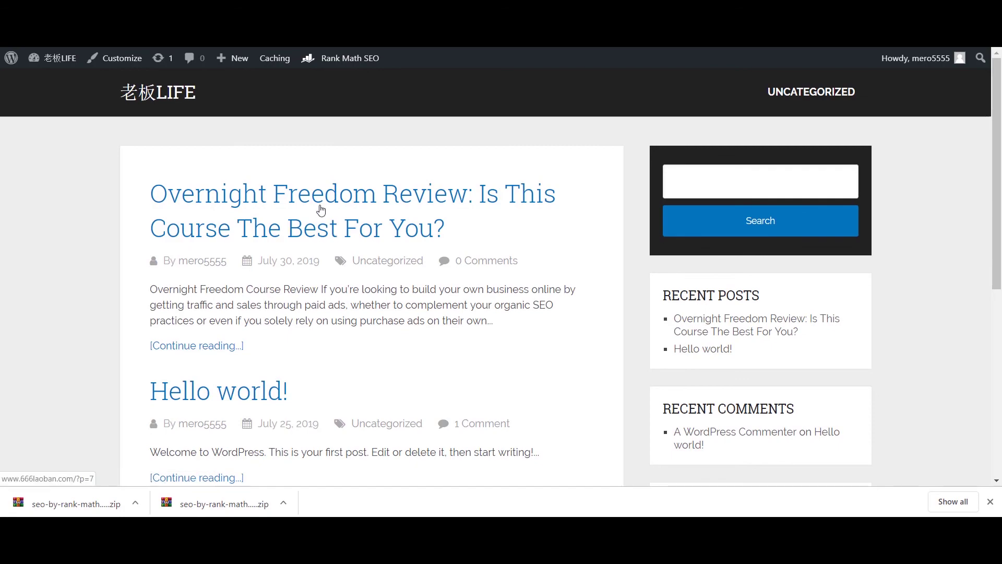
click(318, 196)
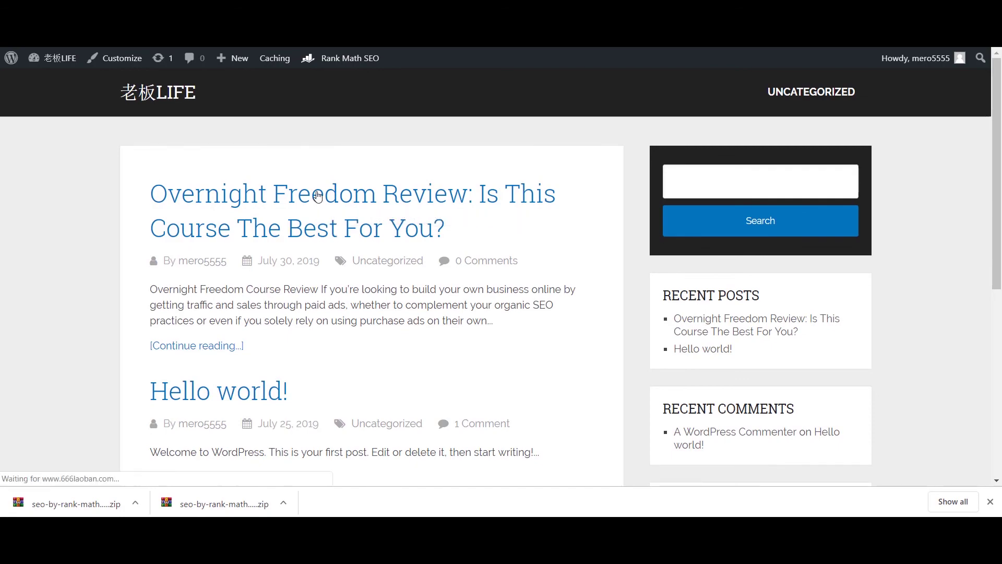
scroll(374, 209, down, 10)
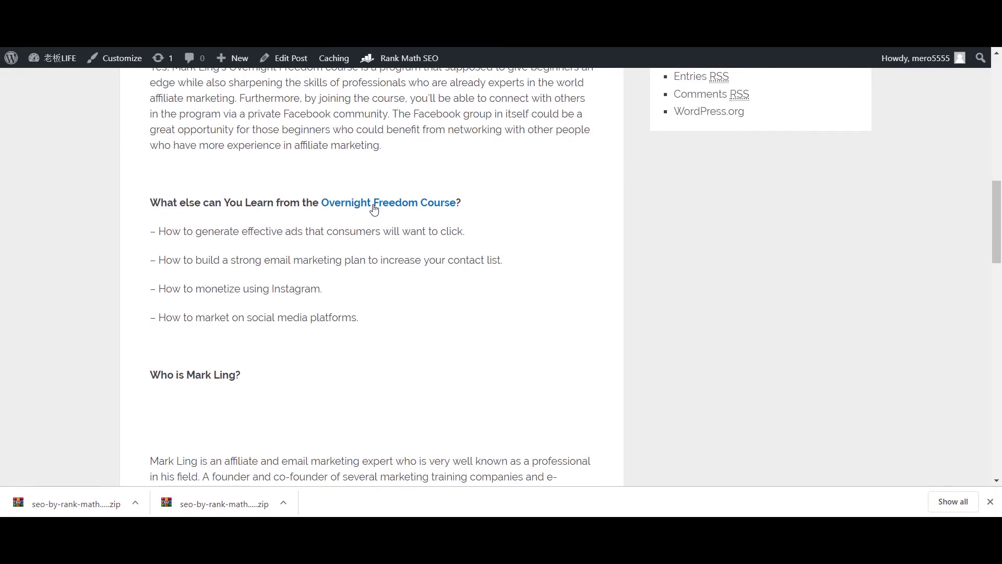
scroll(374, 208, down, 15)
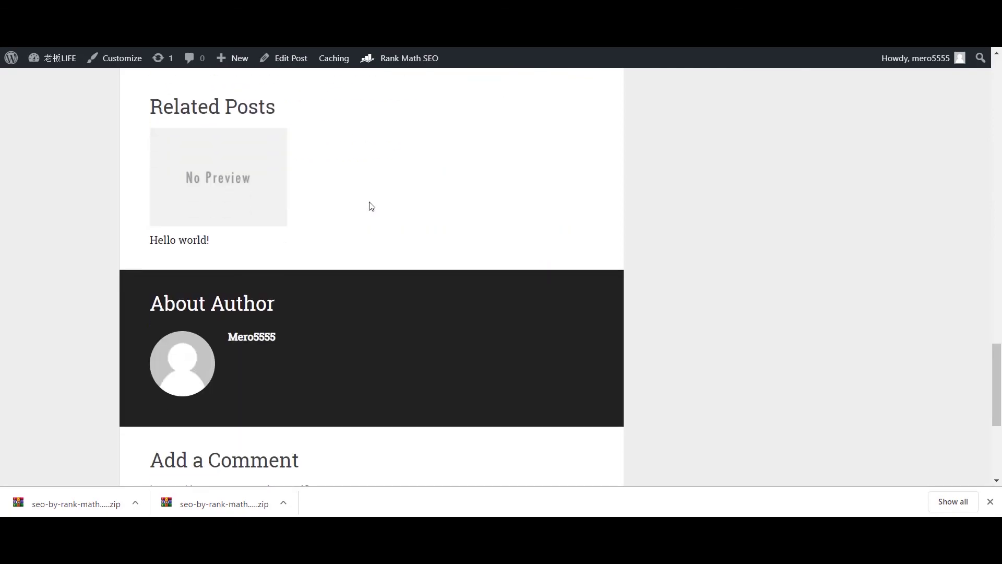
scroll(371, 206, down, 2)
scroll(366, 201, up, 15)
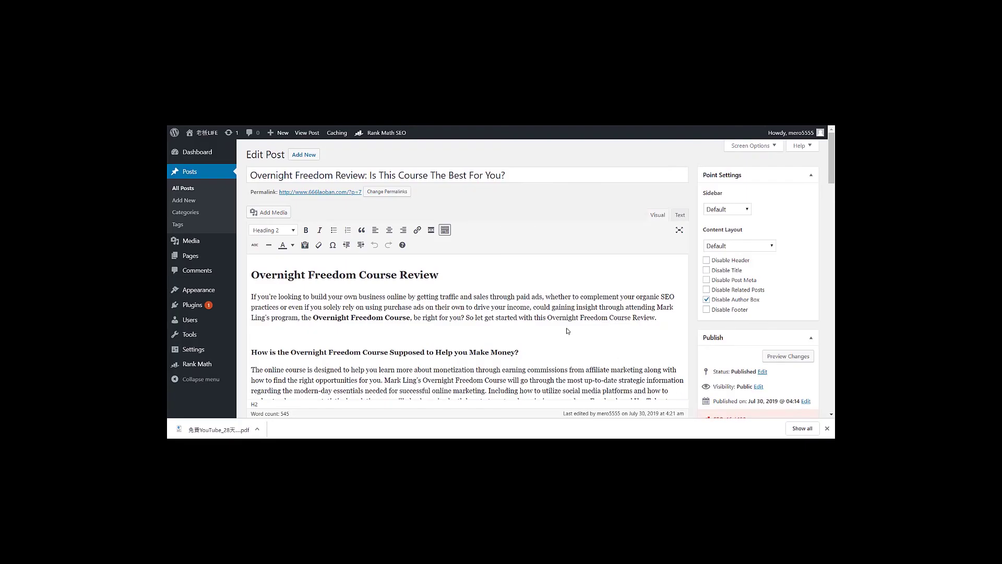
Skim the published review in the post editor and go to the live site.
scroll(568, 331, down, 5)
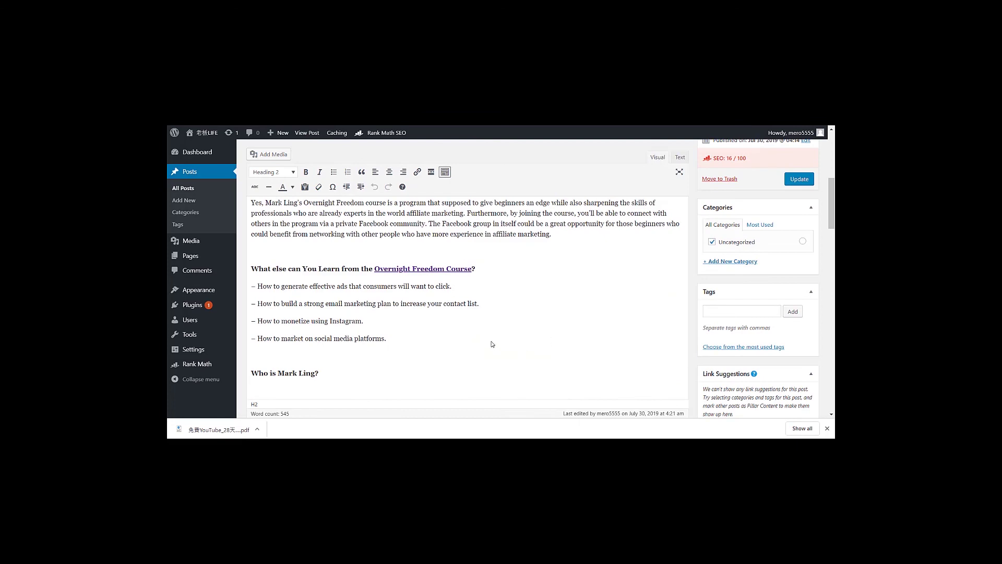
scroll(489, 336, up, 10)
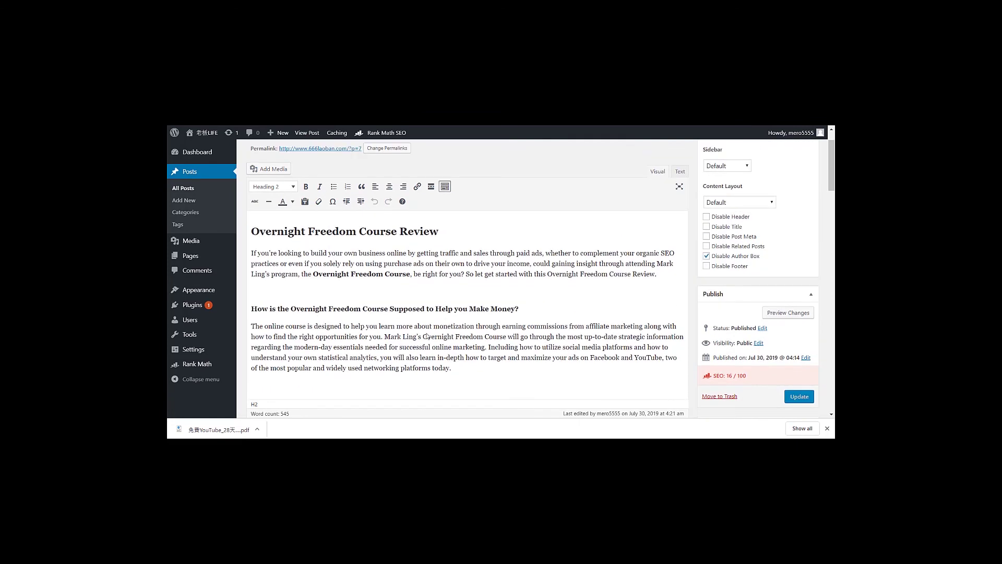
mouse_move(209, 133)
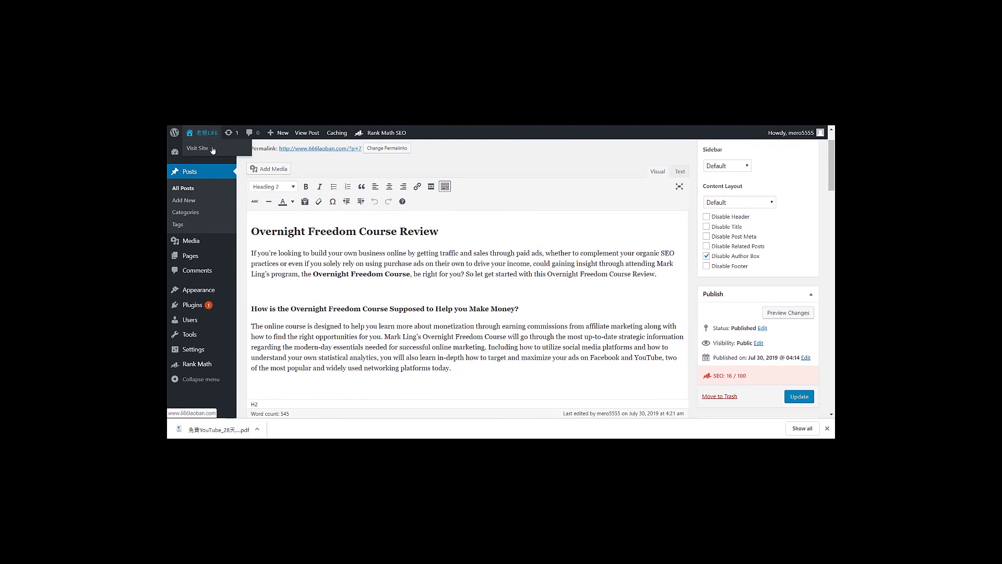